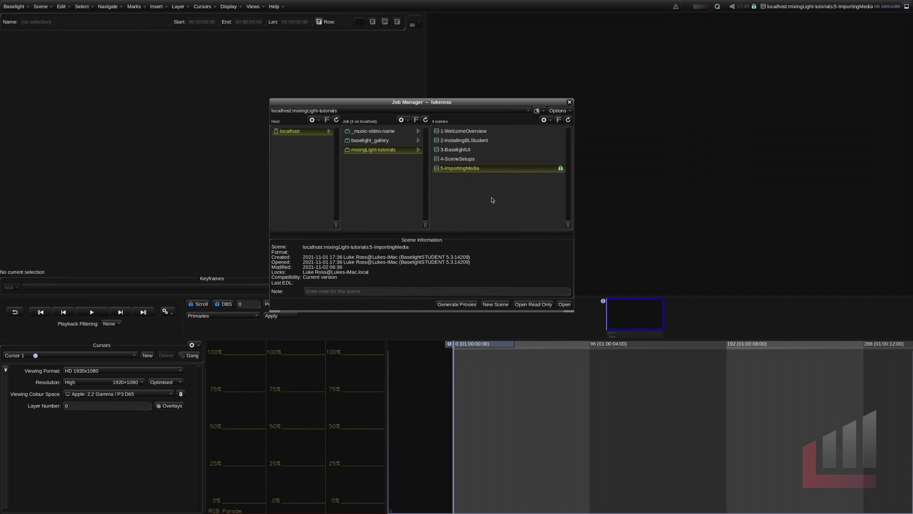
# Leave the job manager, open FLUX Manage – Sequence Management from the panels list, and reposition it.
pyautogui.press('Escape')
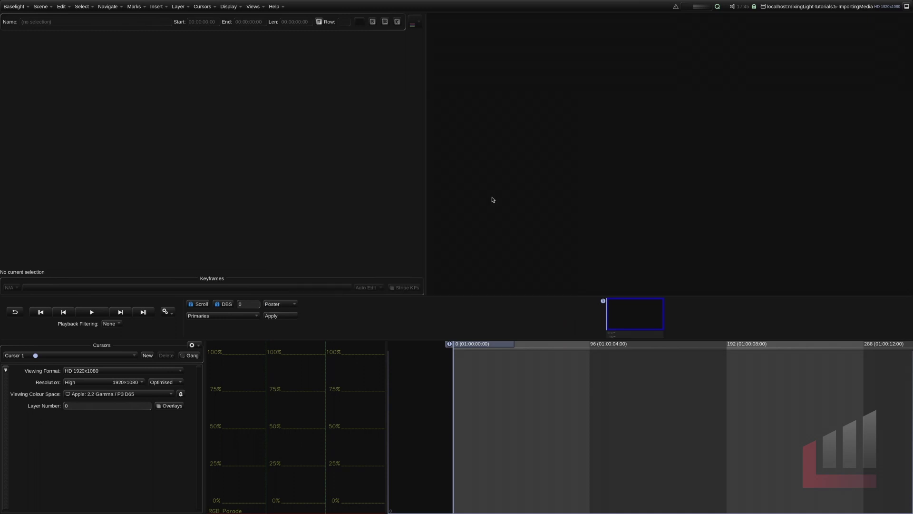
pyautogui.click(253, 7)
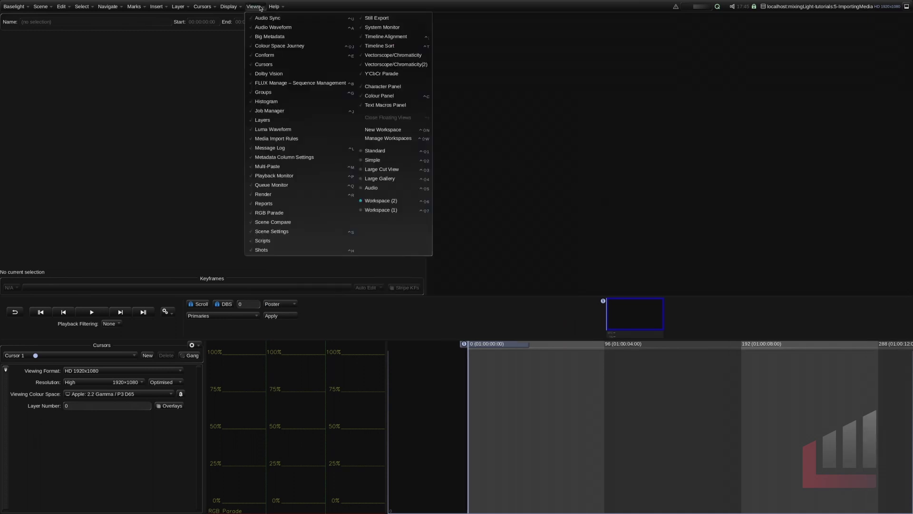
pyautogui.click(300, 83)
pyautogui.moveTo(479, 69); pyautogui.dragTo(502, 63)
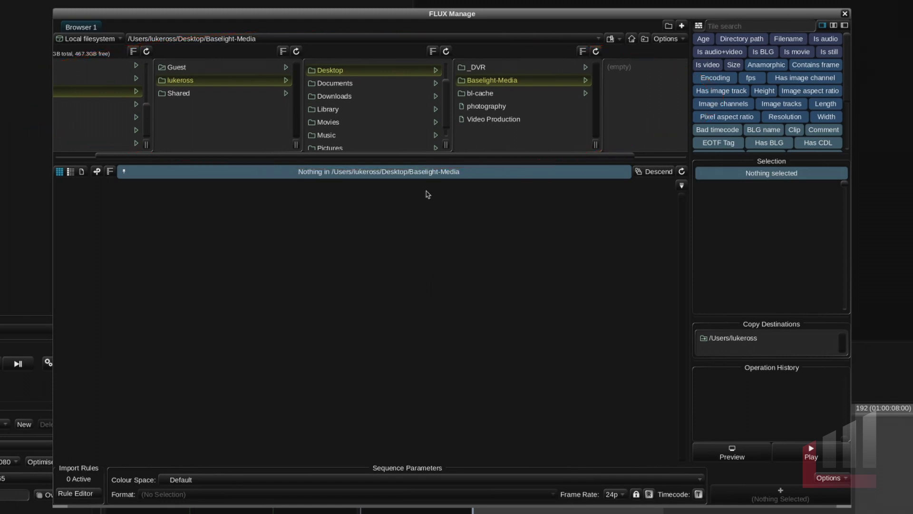
# Browse Volumes > NLO-Data down to the _ML-media/_proxies folder and show its parent folders.
pyautogui.moveTo(193, 156); pyautogui.dragTo(152, 155)
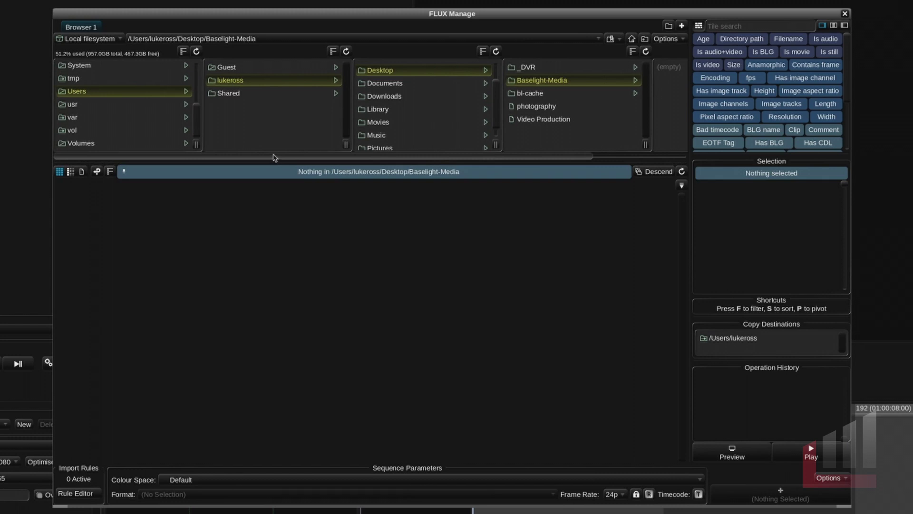
pyautogui.click(150, 142)
pyautogui.click(264, 93)
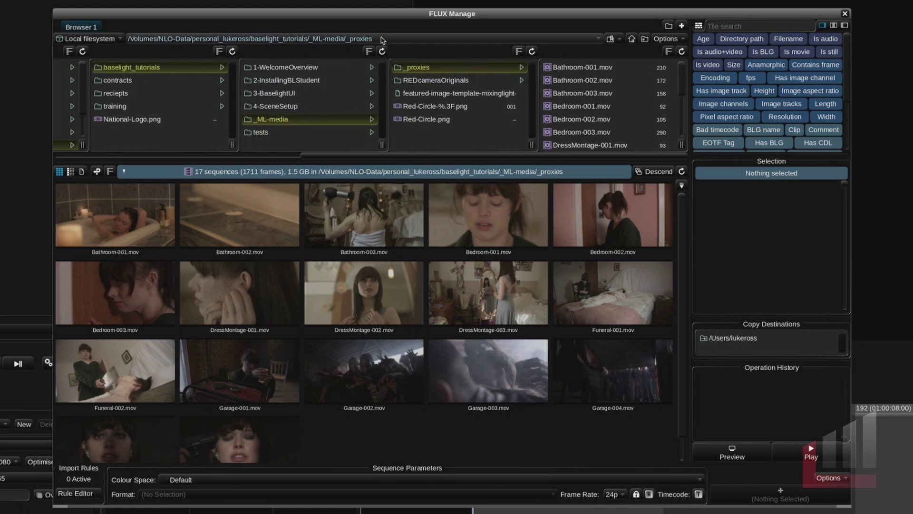
pyautogui.click(395, 42)
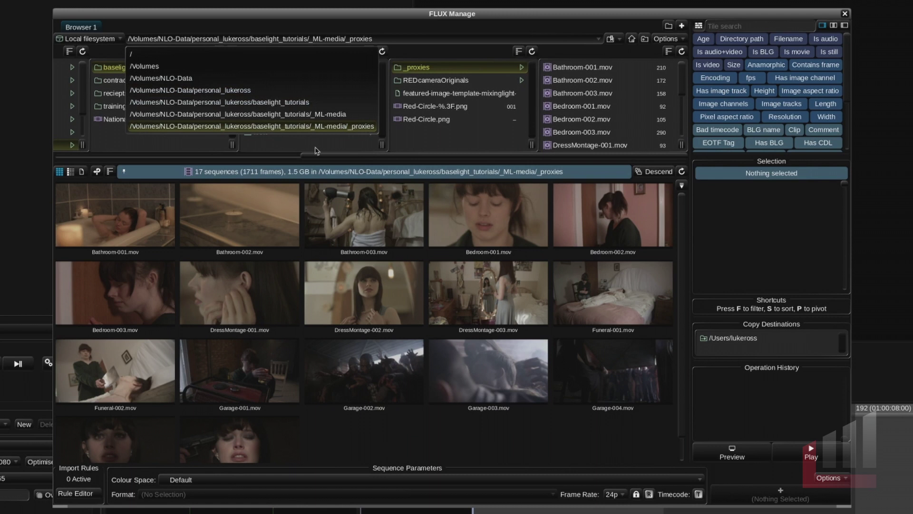
# Filter the folder list by '_prox', then clear the filter to show the full _ML-media folder.
pyautogui.click(203, 61)
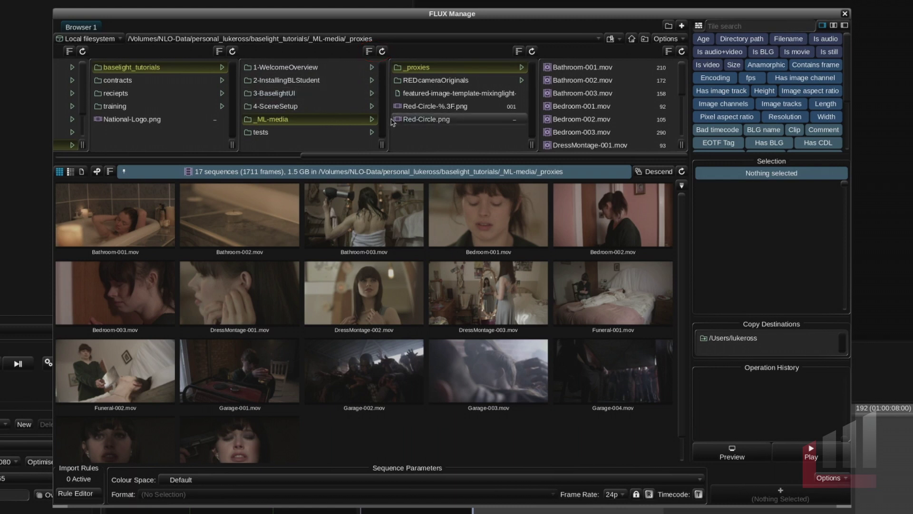
pyautogui.click(518, 51)
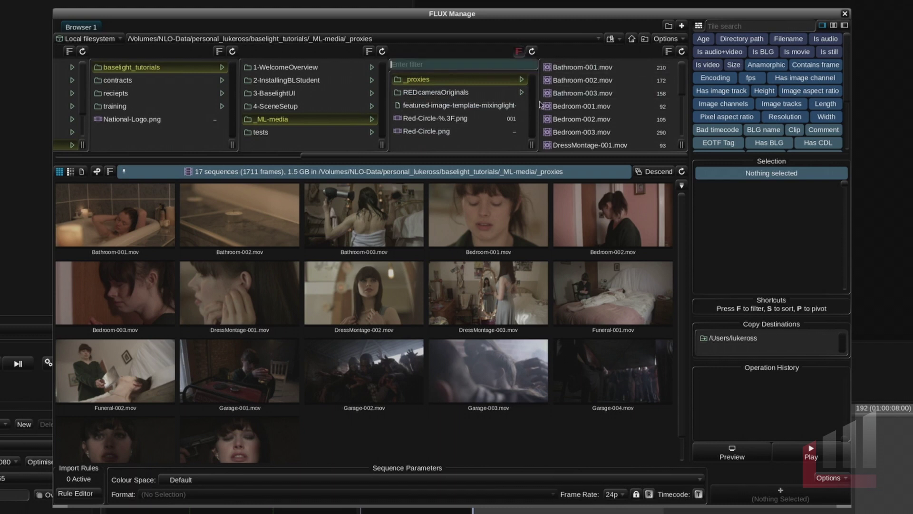
pyautogui.write('_prox')
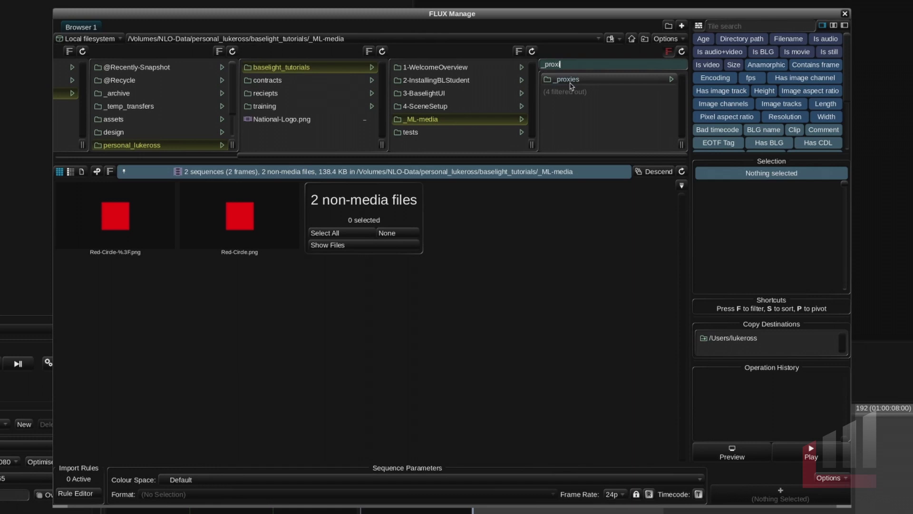
pyautogui.click(668, 53)
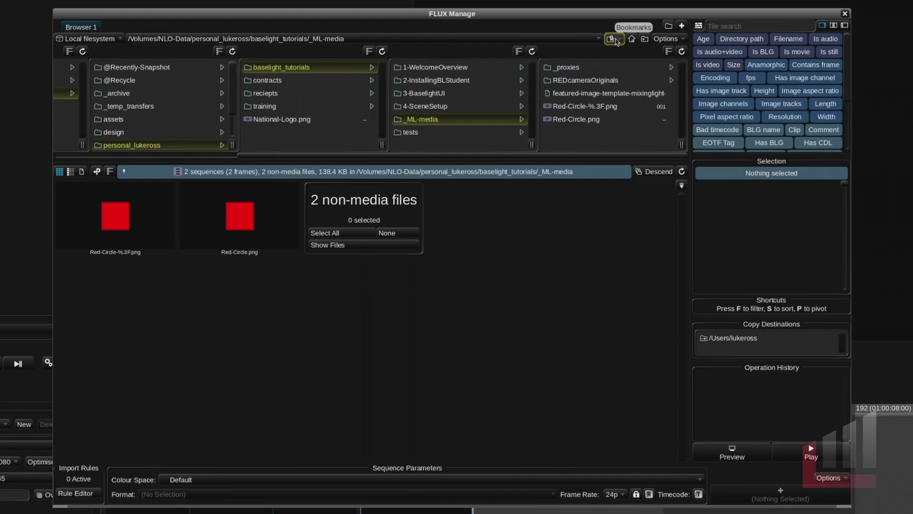
# Open _proxies, visit 1-WelcomeOverview, return to _proxies via Bookmarks, and review display options.
pyautogui.press('Right')
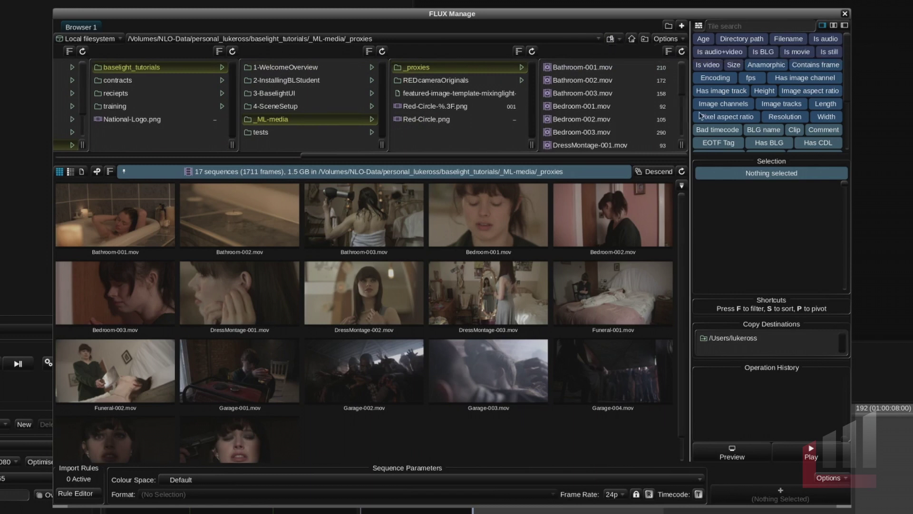
pyautogui.click(620, 42)
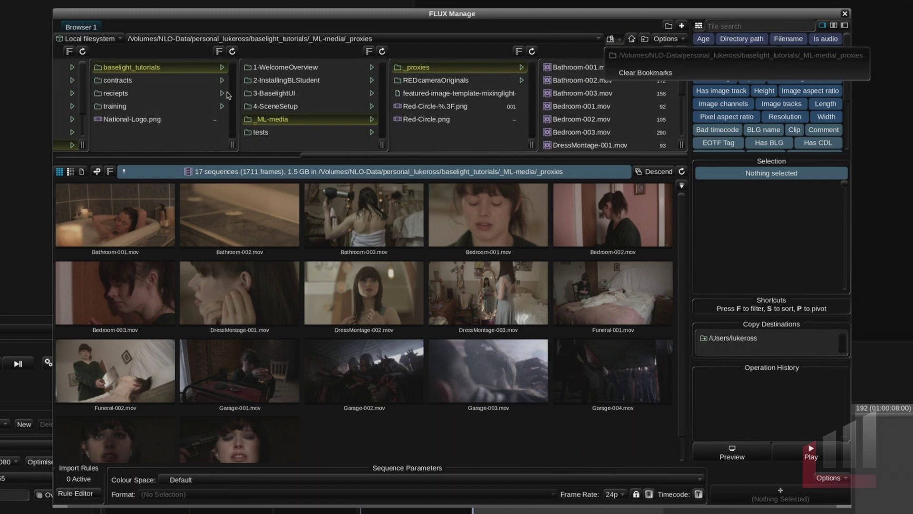
pyautogui.click(285, 67)
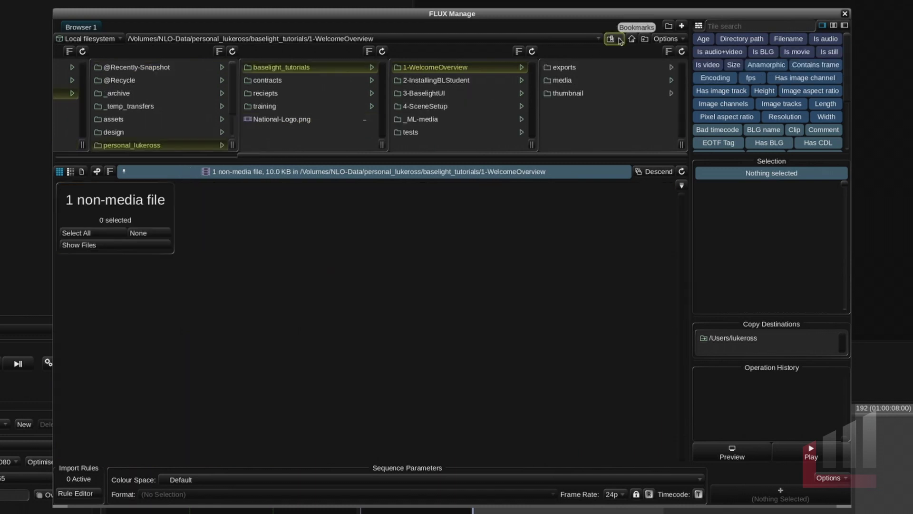
pyautogui.click(620, 41)
pyautogui.click(628, 56)
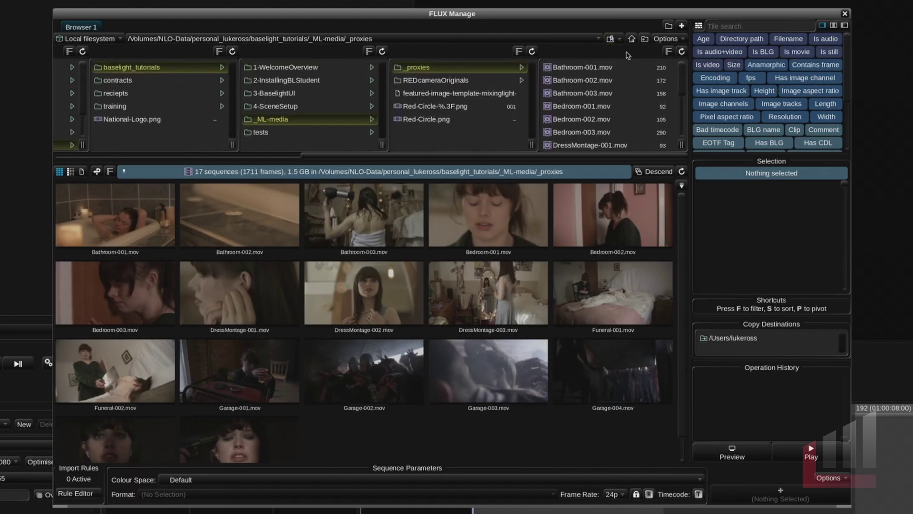
pyautogui.click(666, 39)
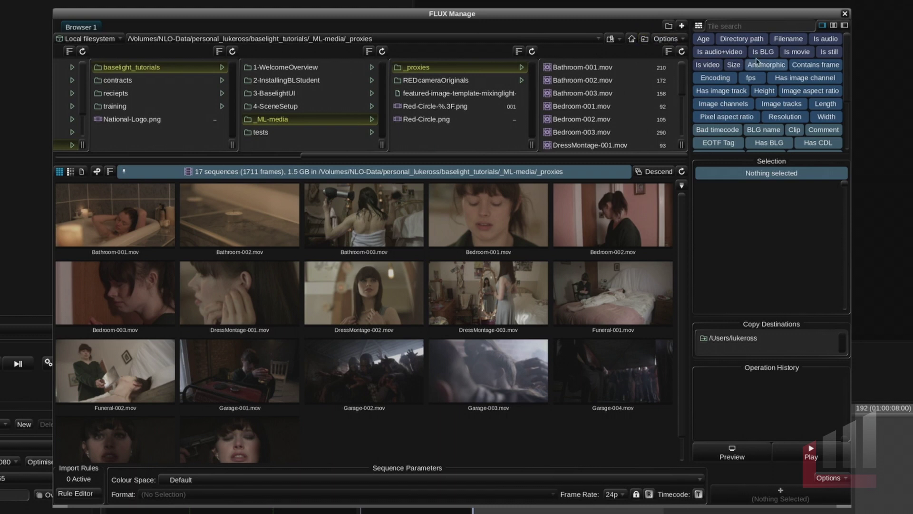
# Hide attribute tiles, switch to a dual-browser layout, and enlarge and reposition the FLUX Manage window.
pyautogui.click(699, 27)
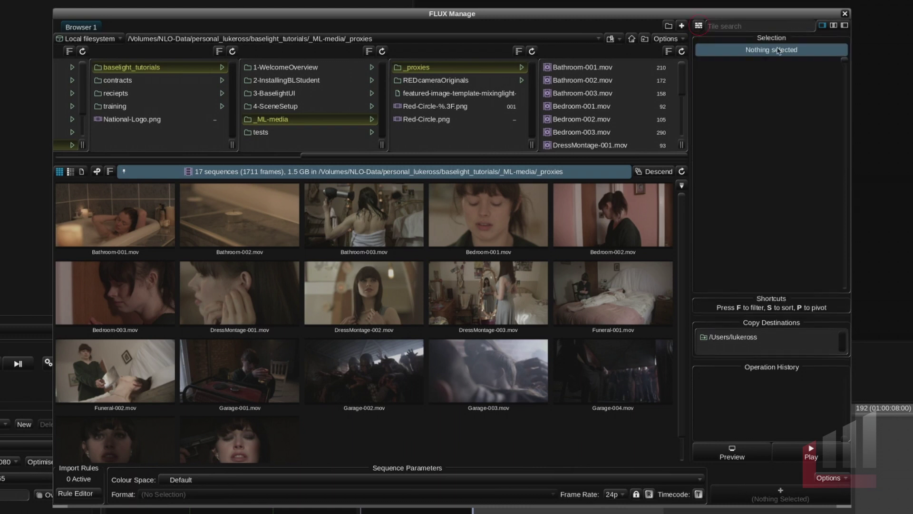
pyautogui.click(822, 26)
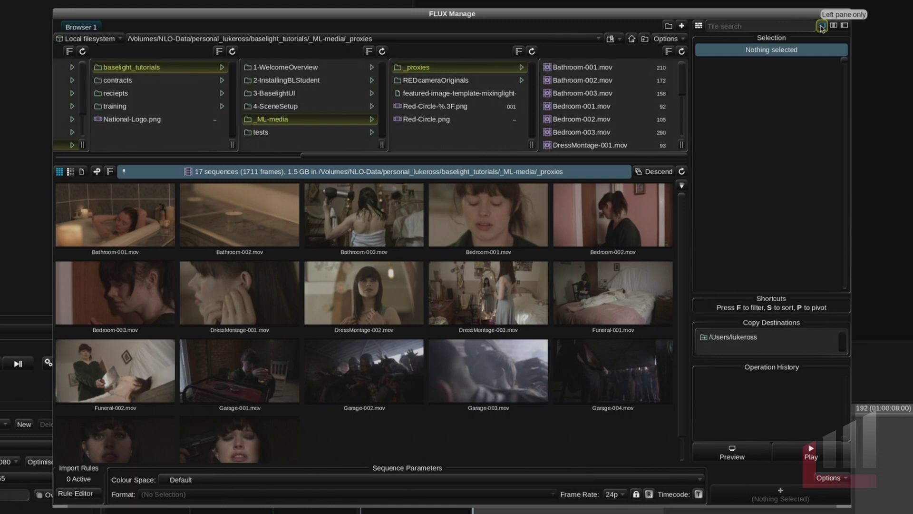
pyautogui.click(834, 25)
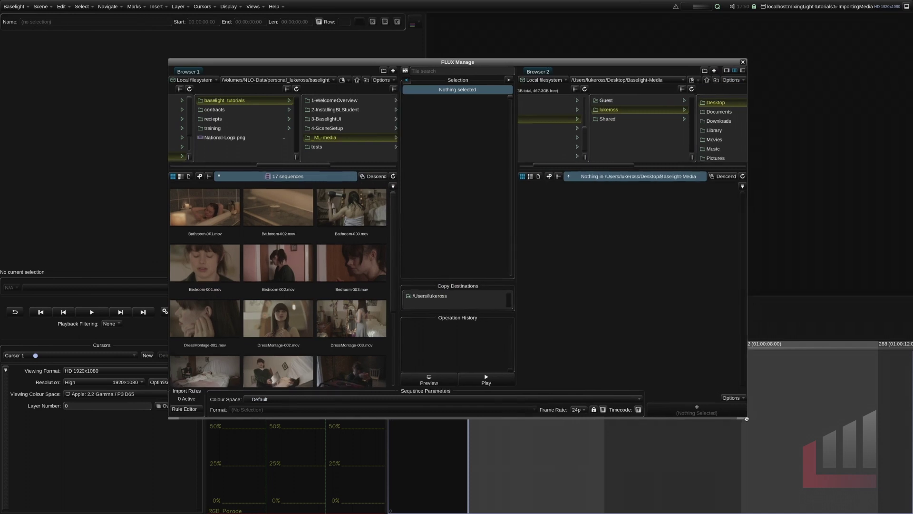
pyautogui.moveTo(747, 418); pyautogui.dragTo(884, 502)
pyautogui.moveTo(546, 58); pyautogui.dragTo(512, 52)
pyautogui.moveTo(134, 52); pyautogui.dragTo(84, 28)
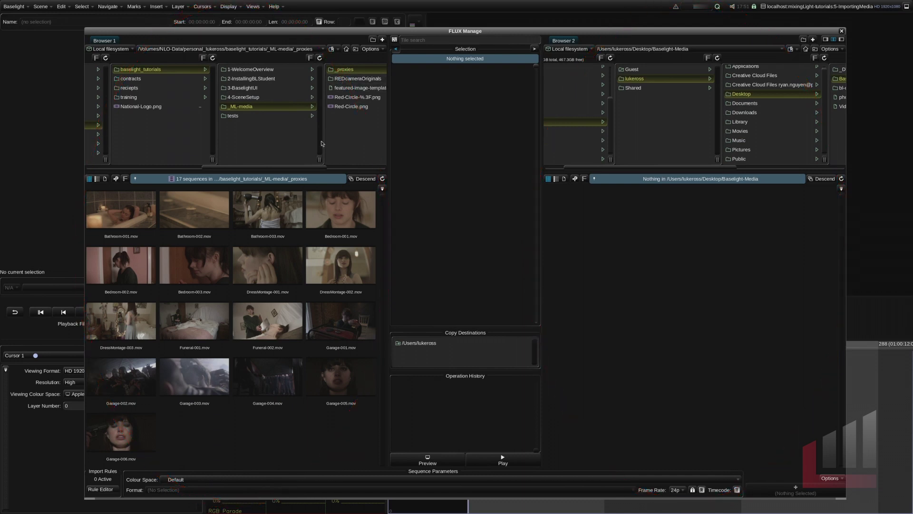
pyautogui.moveTo(316, 167); pyautogui.dragTo(374, 167)
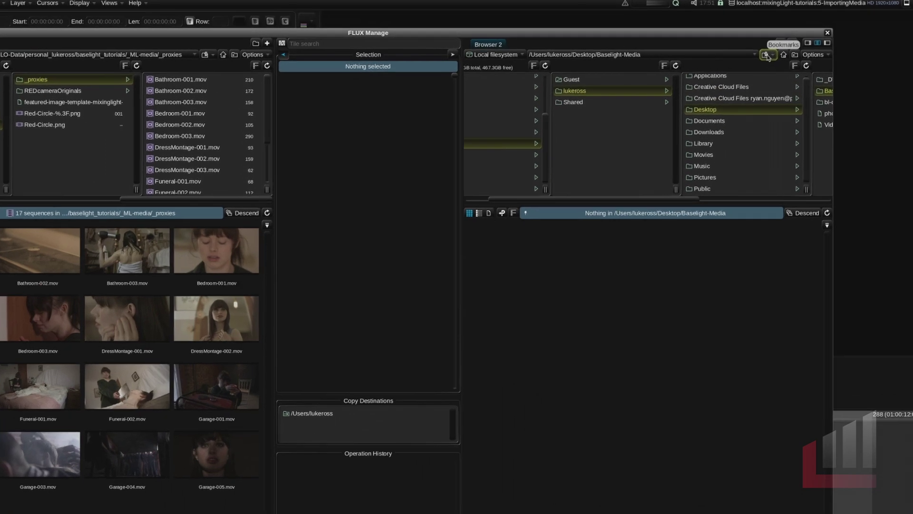
# In Browser 2, go to REDcameraOriginals > mother-died-red-package-1 > M001_C006_0218B8.RDC.
pyautogui.click(768, 57)
pyautogui.click(767, 72)
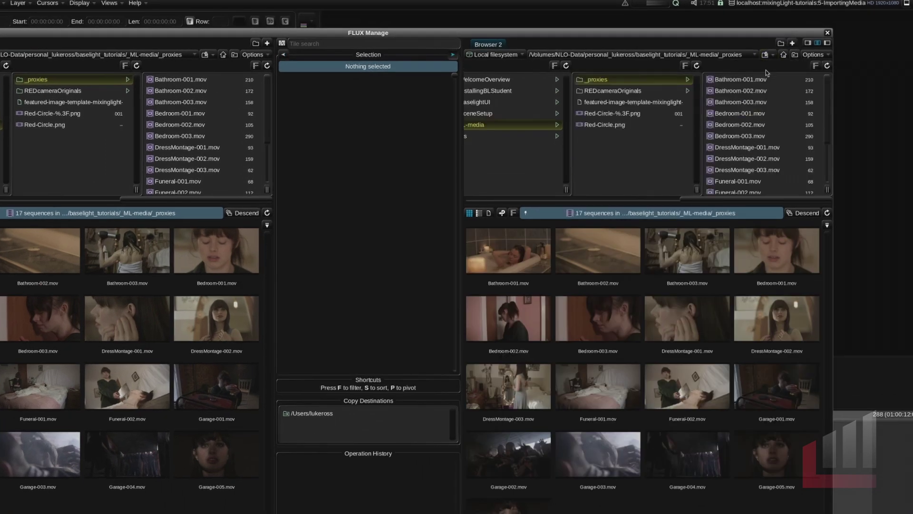
pyautogui.click(611, 91)
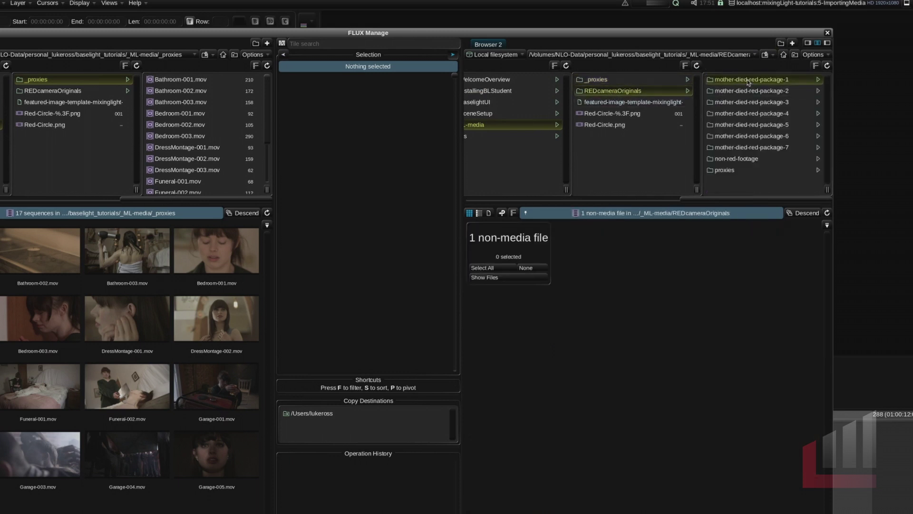
pyautogui.click(749, 80)
pyautogui.click(749, 80)
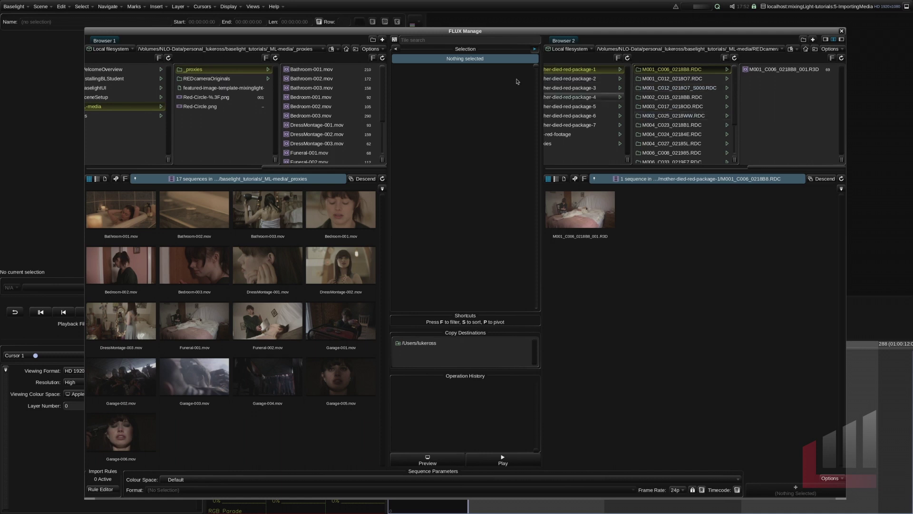
# Copy Bathroom-001.mov into the RED clip folder, then clear the failed copy entry from Operation History.
pyautogui.moveTo(328, 70); pyautogui.dragTo(809, 138)
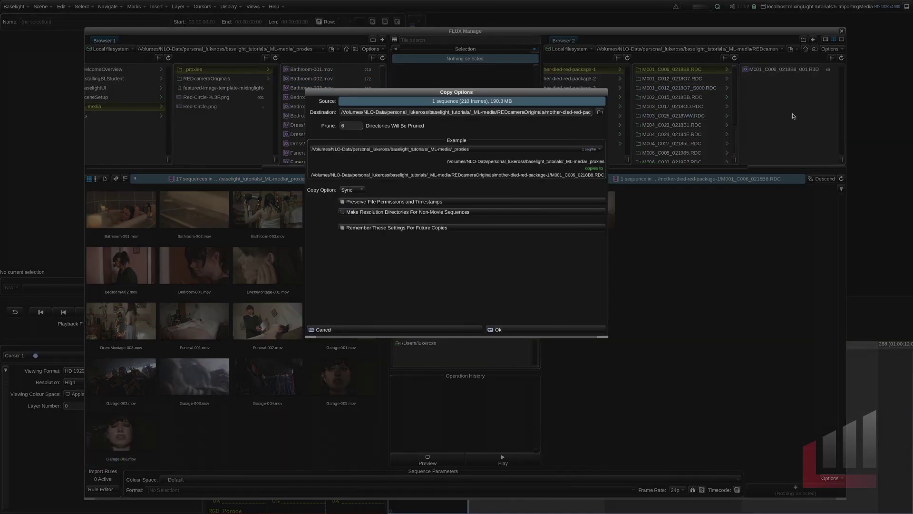
pyautogui.click(517, 329)
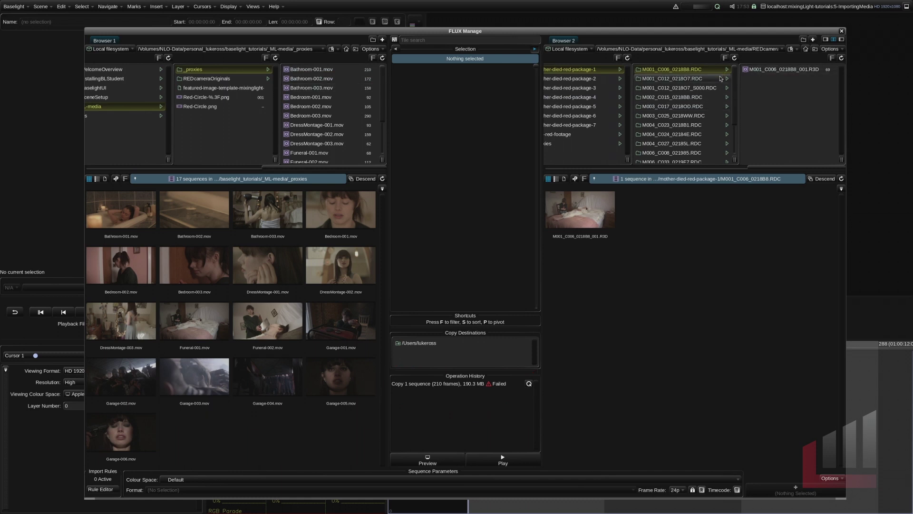
pyautogui.click(459, 385)
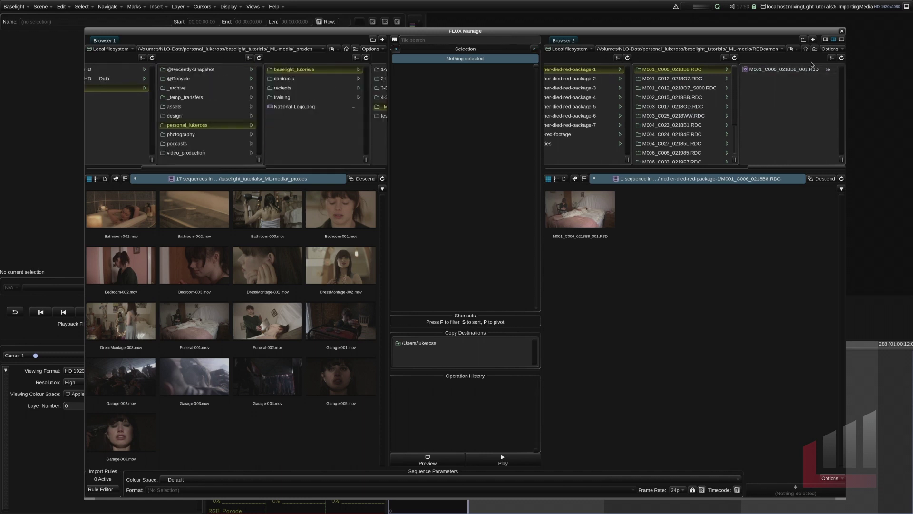
# Switch to a single wide browser, preview Bathroom-003, then select and drag Bedroom-001 to see drop options.
pyautogui.click(826, 40)
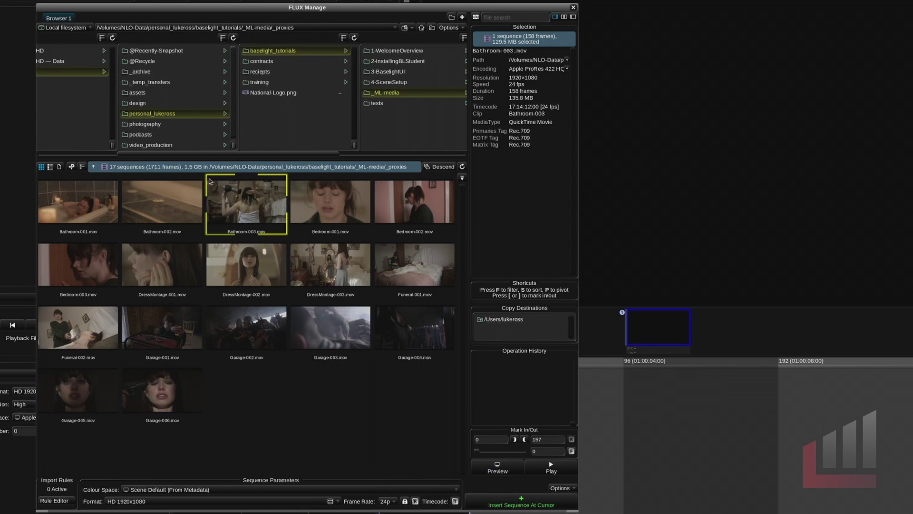
pyautogui.click(209, 181)
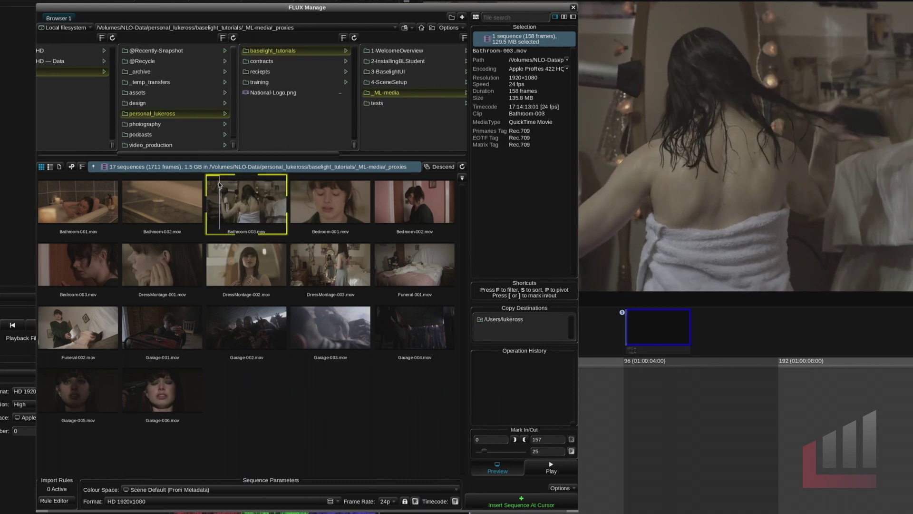
pyautogui.click(309, 209)
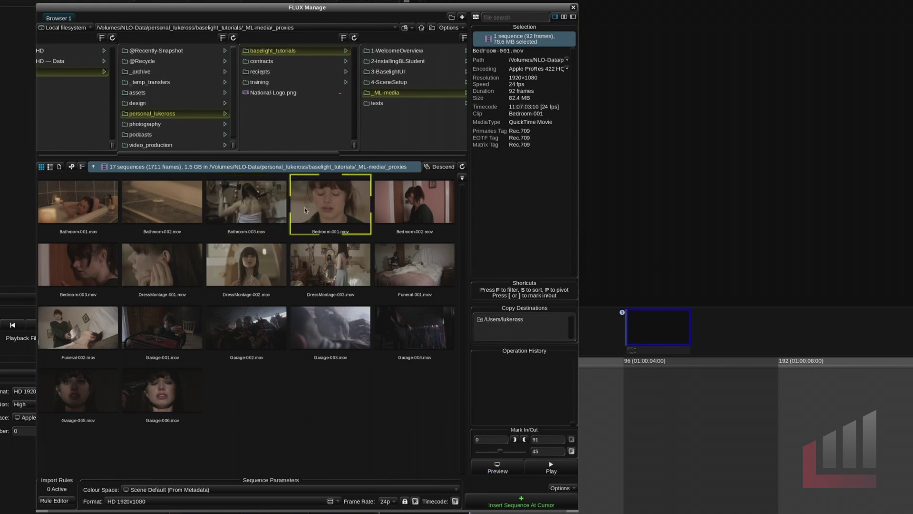
pyautogui.moveTo(305, 208)
pyautogui.mouseDown()
pyautogui.moveTo(354, 210)
pyautogui.moveTo(340, 410)
pyautogui.moveTo(326, 464)
pyautogui.moveTo(440, 464)
pyautogui.moveTo(62, 464)
pyautogui.moveTo(286, 468)
pyautogui.moveTo(61, 459)
pyautogui.moveTo(285, 454)
pyautogui.moveTo(204, 430)
pyautogui.moveTo(115, 452)
pyautogui.moveTo(293, 456)
pyautogui.moveTo(237, 445)
pyautogui.moveTo(316, 212)
pyautogui.moveTo(332, 212)
pyautogui.mouseUp()
# Select Bedroom-002 and Bathroom-001, switch to list view, and open the column chooser.
pyautogui.click(406, 210)
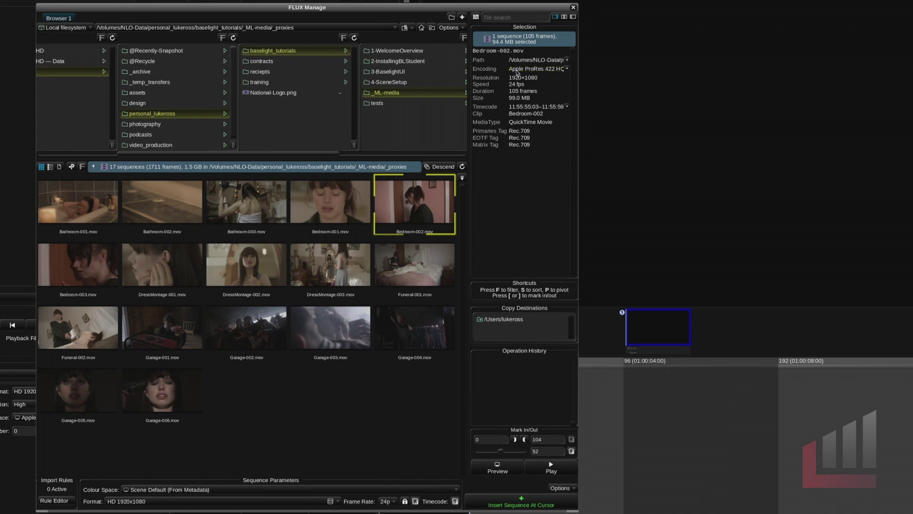
pyautogui.click(99, 200)
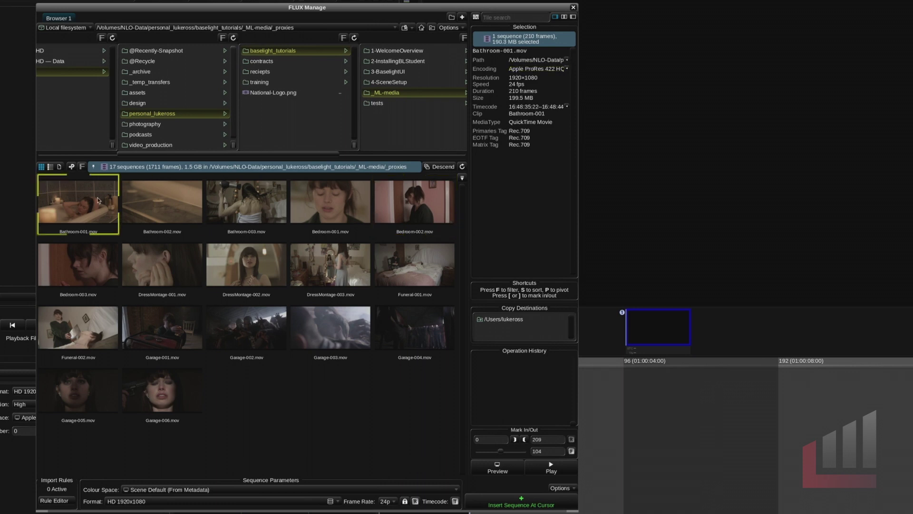
pyautogui.click(51, 167)
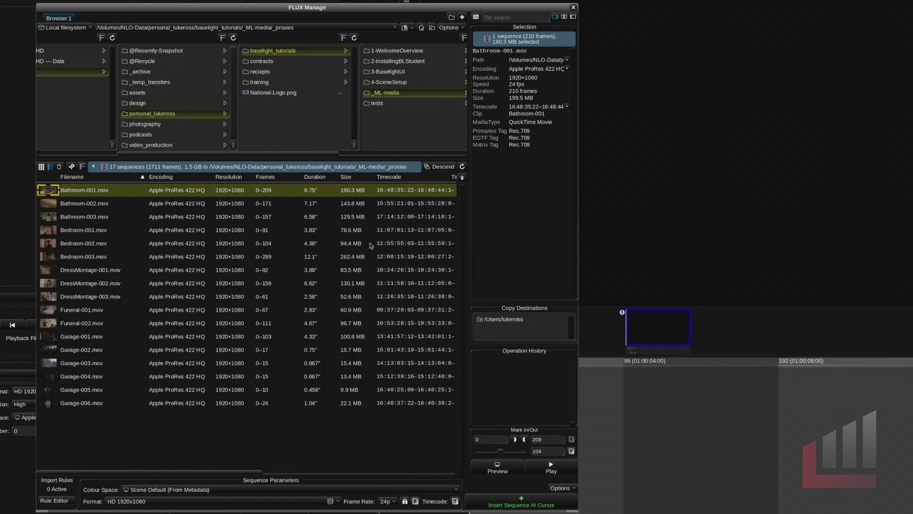
pyautogui.click(461, 178)
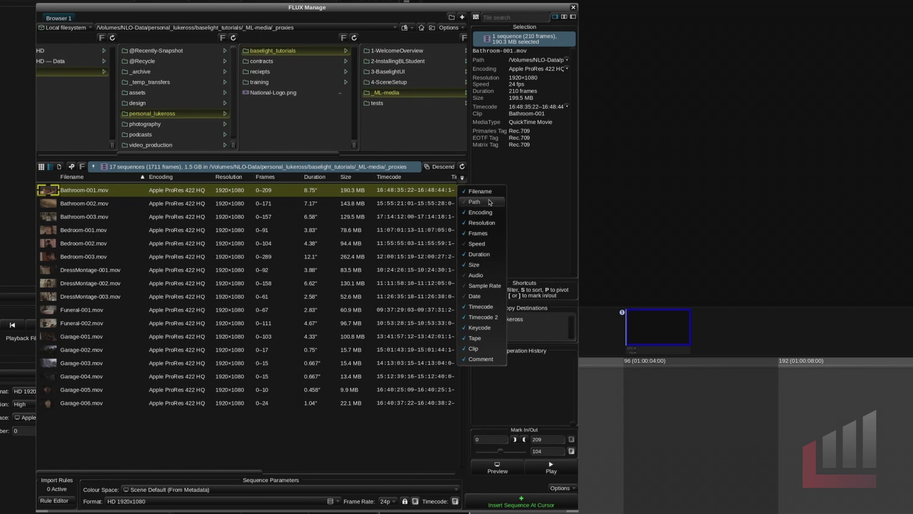
# Return to thumbnail view, try Frames, Resolution and Start & End Frames, then settle on Poster Frames.
pyautogui.click(41, 167)
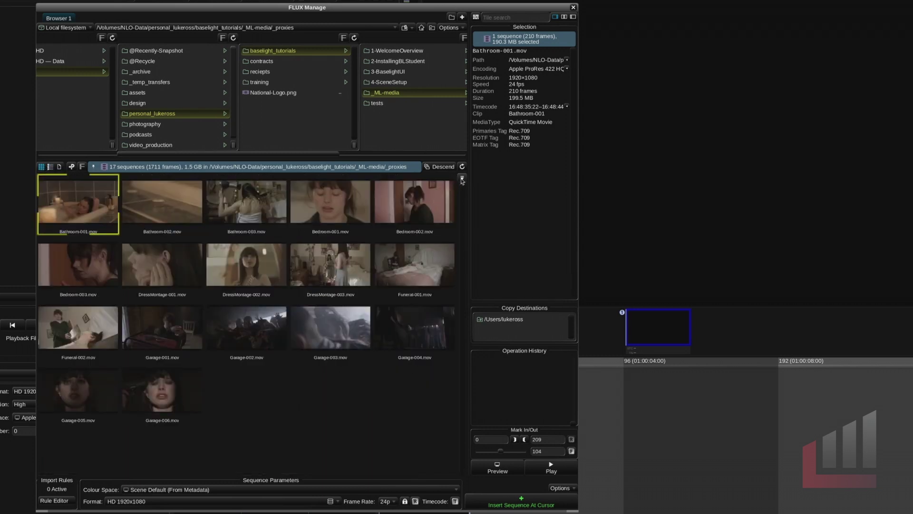
pyautogui.click(462, 179)
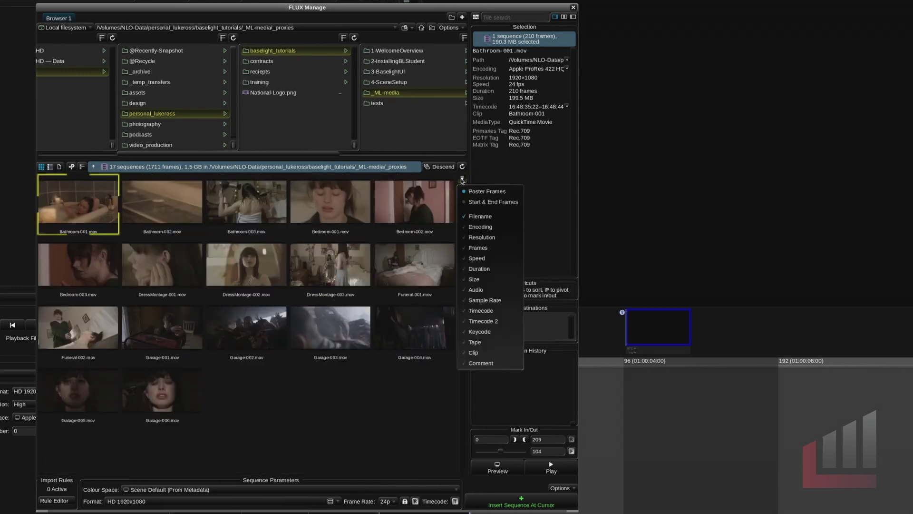
pyautogui.click(477, 247)
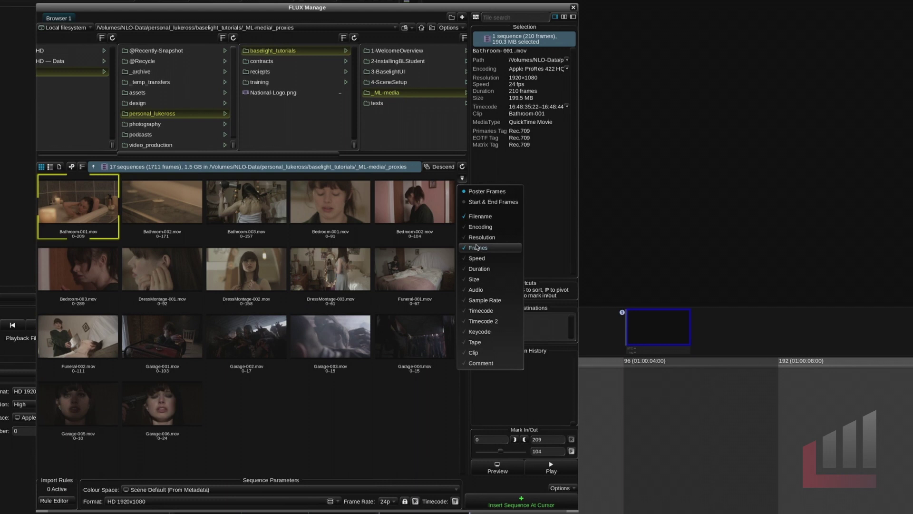
pyautogui.click(483, 237)
pyautogui.click(482, 238)
pyautogui.click(479, 247)
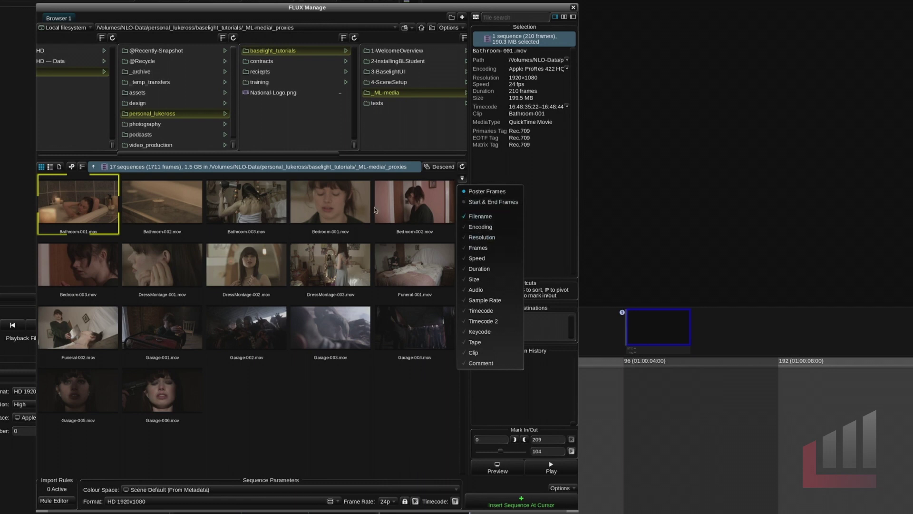
pyautogui.click(486, 202)
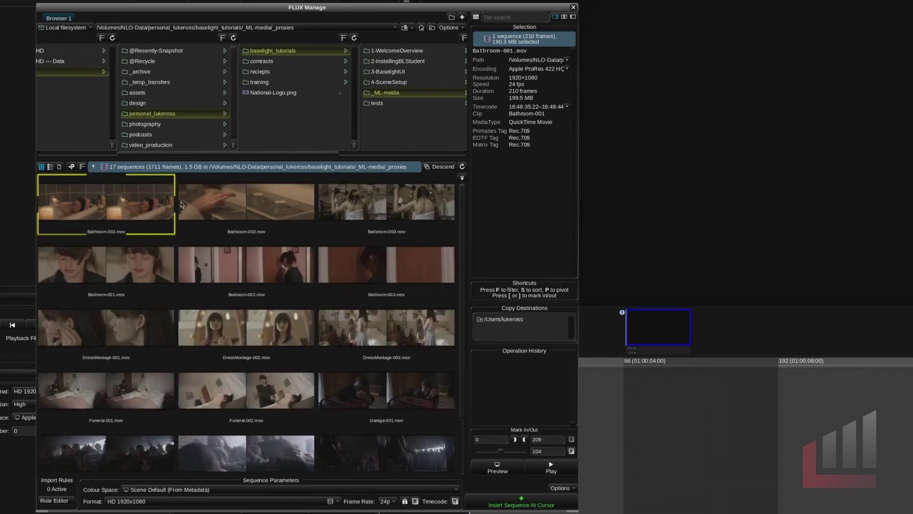
pyautogui.click(462, 179)
pyautogui.click(475, 192)
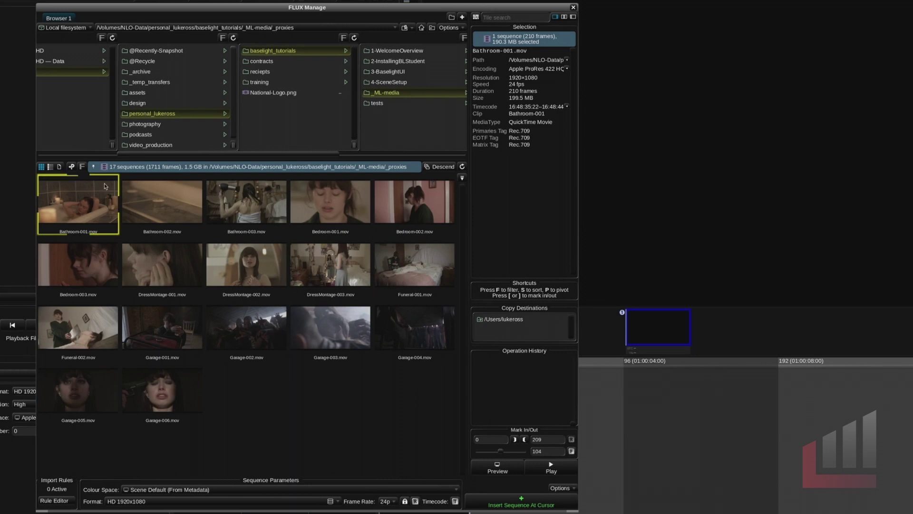
# Filter clips by filename 'bedroom' and rename the Browser 1 tab to Proxies.
pyautogui.click(82, 168)
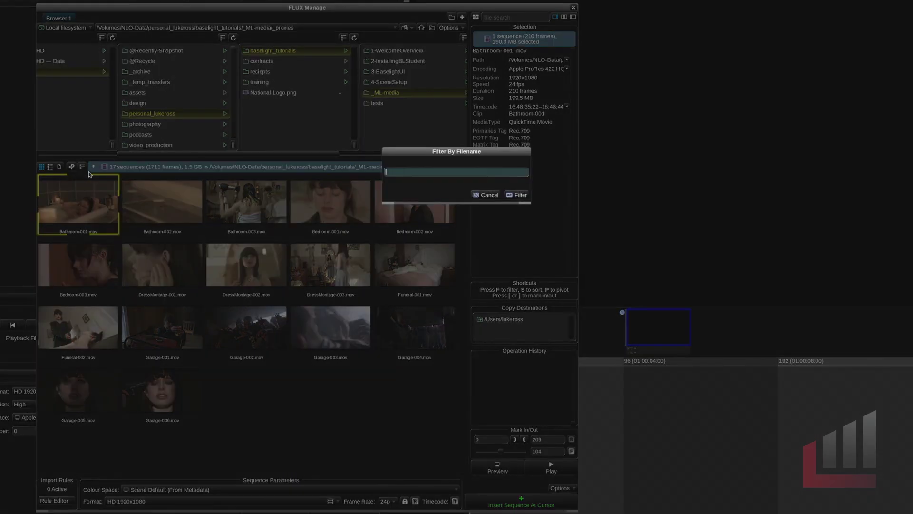
pyautogui.write('bedroom')
pyautogui.press('Return')
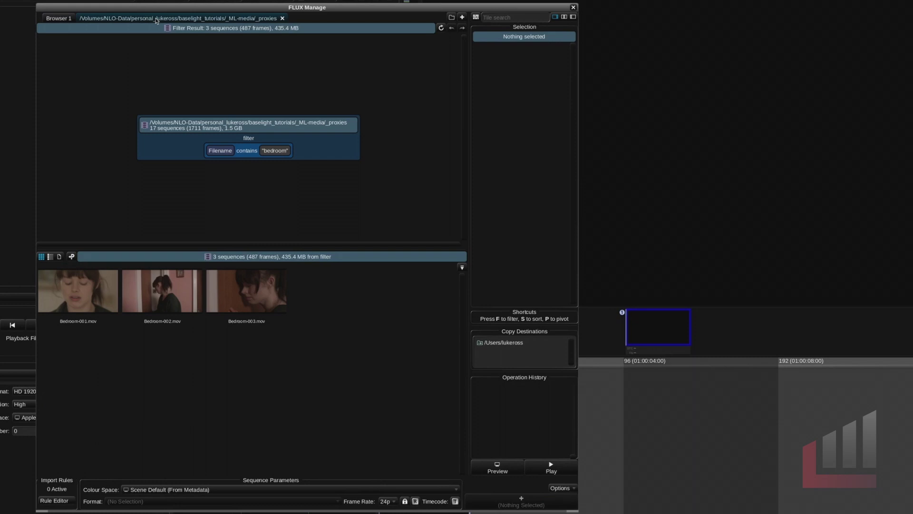
pyautogui.click(65, 20)
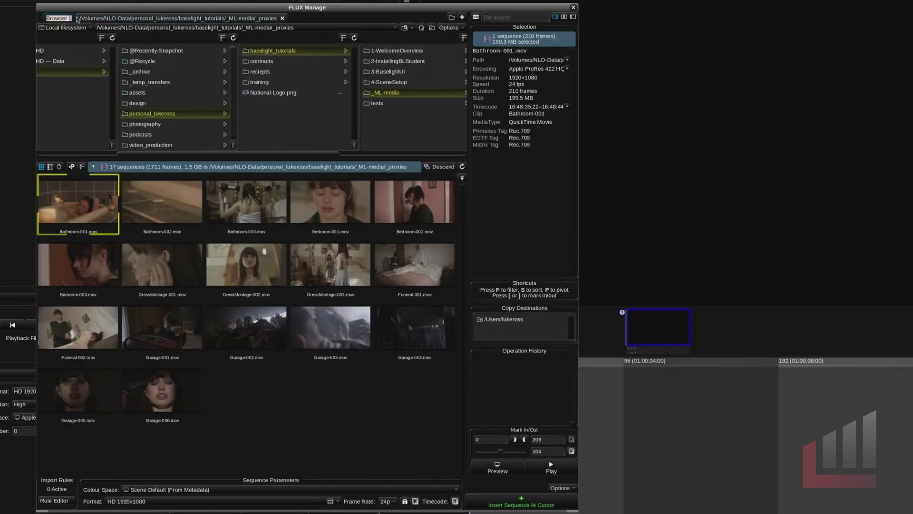
pyautogui.write('Proxies')
pyautogui.press('Return')
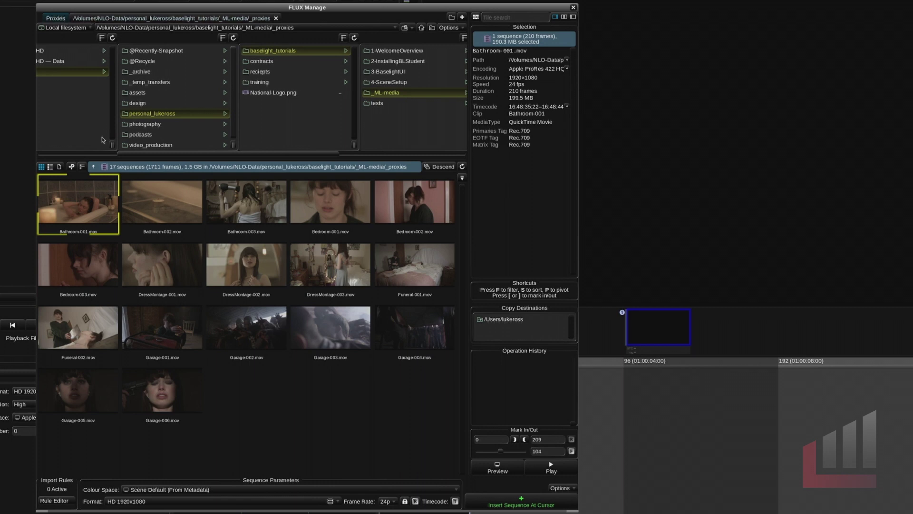
# Add a 1920×1080 resolution condition to the bedroom filter, then close the filter result.
pyautogui.click(99, 19)
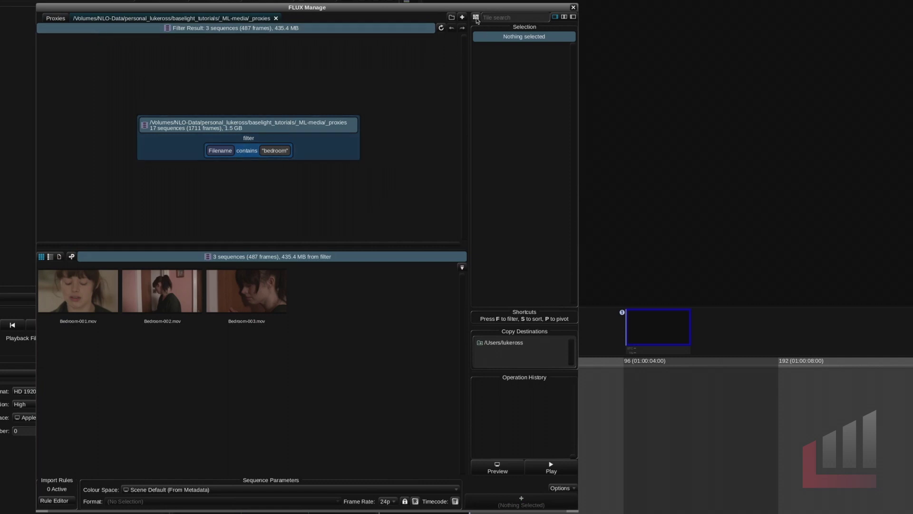
pyautogui.click(476, 18)
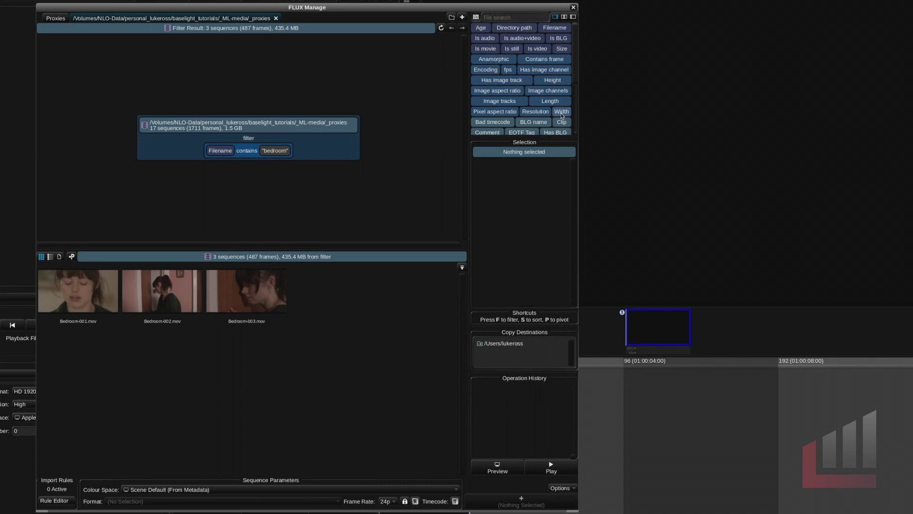
pyautogui.moveTo(542, 116); pyautogui.dragTo(283, 117)
pyautogui.write('1920')
pyautogui.press('Tab')
pyautogui.write('1080')
pyautogui.press('Return')
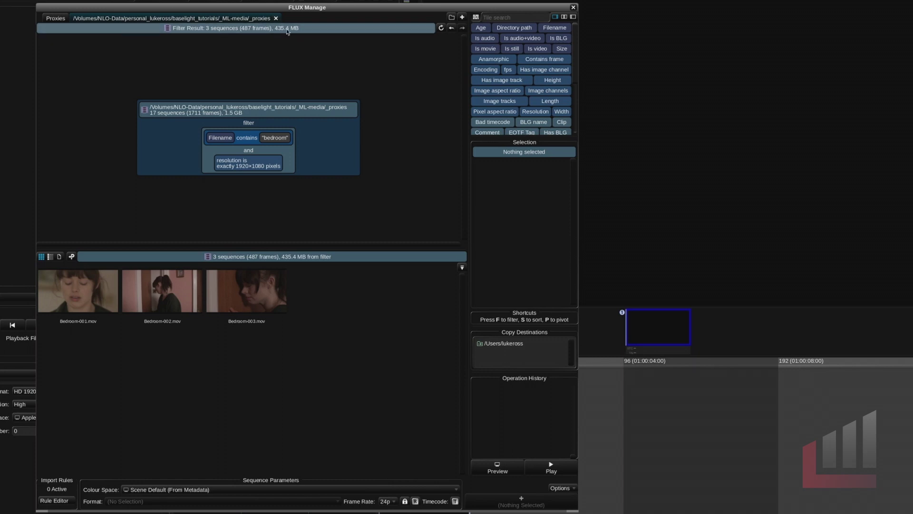
pyautogui.click(276, 19)
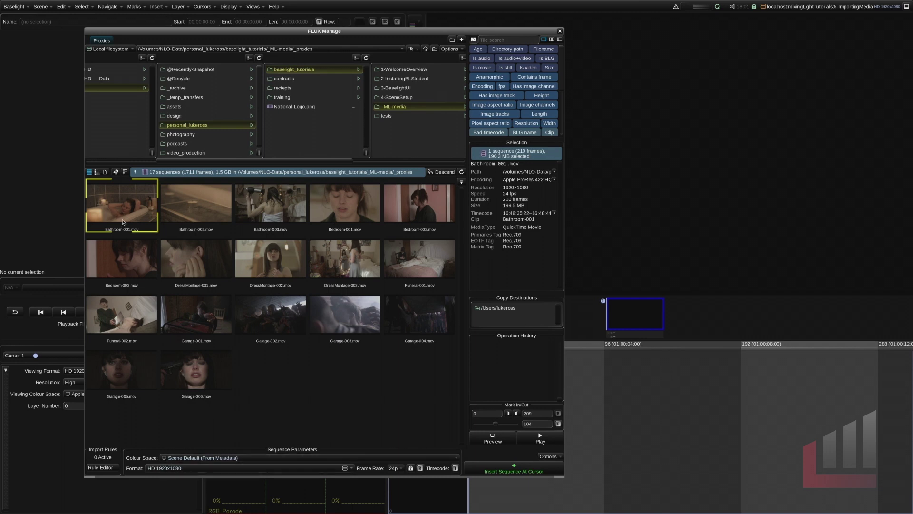
# Try ACES: Linear / AP0 as import colour space, then revert to Scene Default (From Metadata).
pyautogui.click(207, 459)
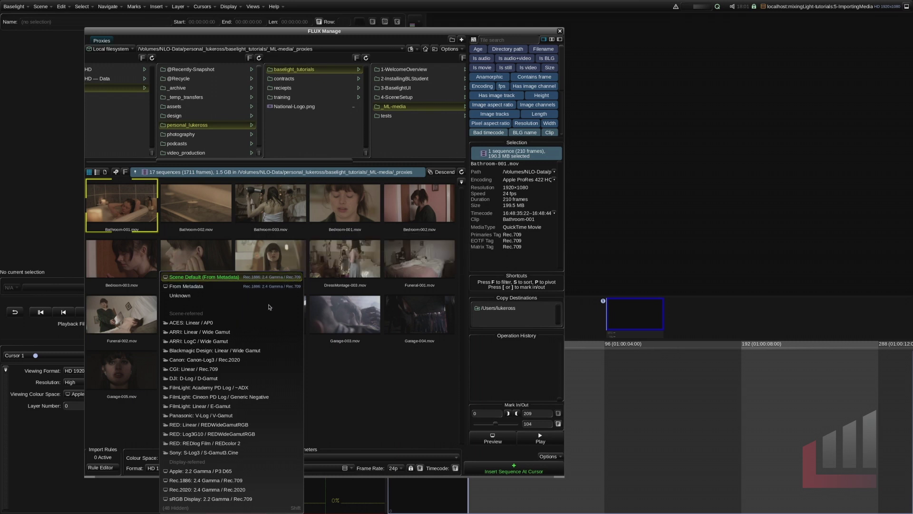
pyautogui.click(246, 322)
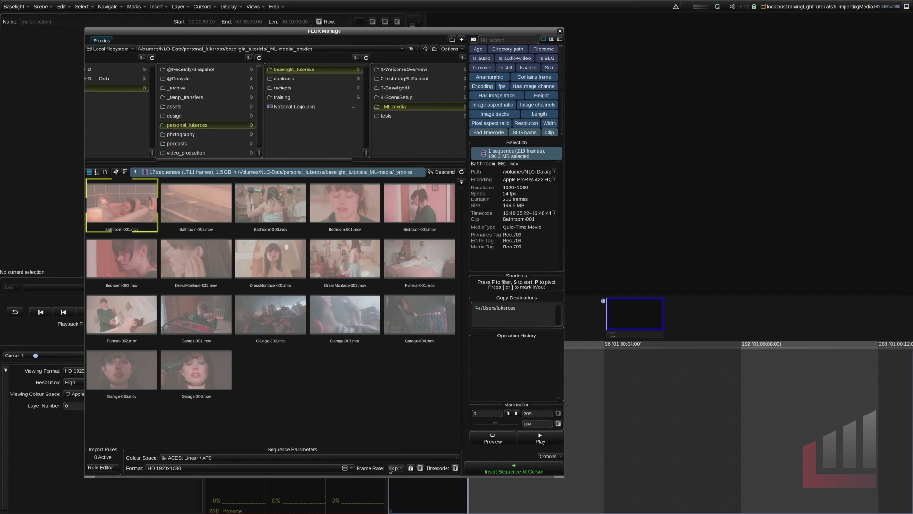
pyautogui.click(362, 457)
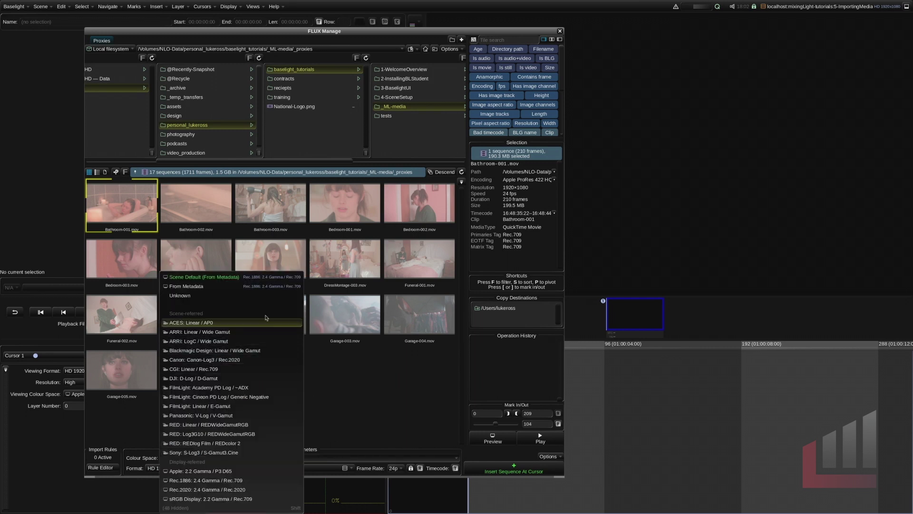
pyautogui.click(260, 280)
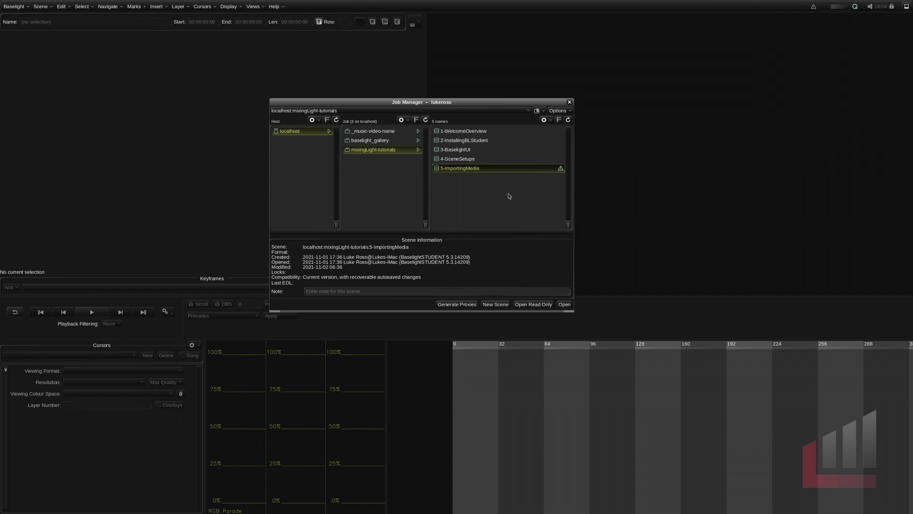
# Reopen 5-ImportingMedia with Recover Changes and bring up FLUX Manage on the empty Baselight-Media folder.
pyautogui.doubleClick(532, 171)
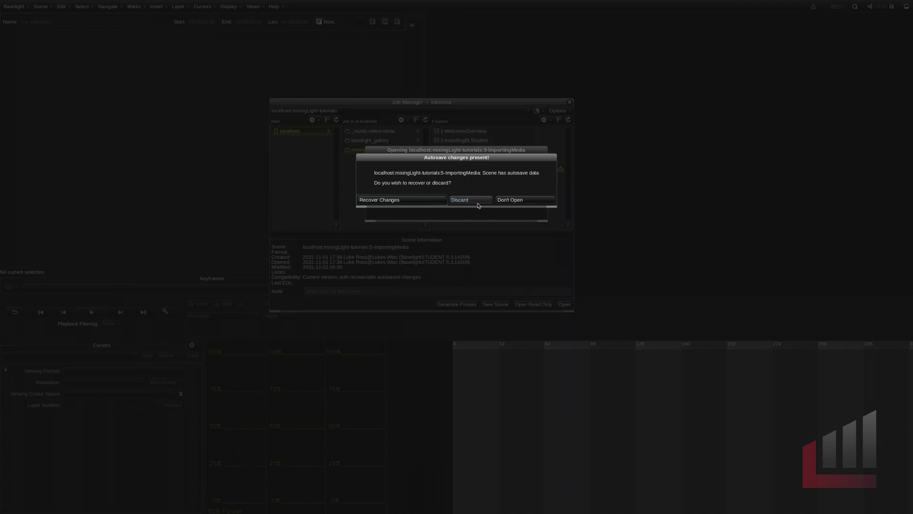
pyautogui.click(423, 201)
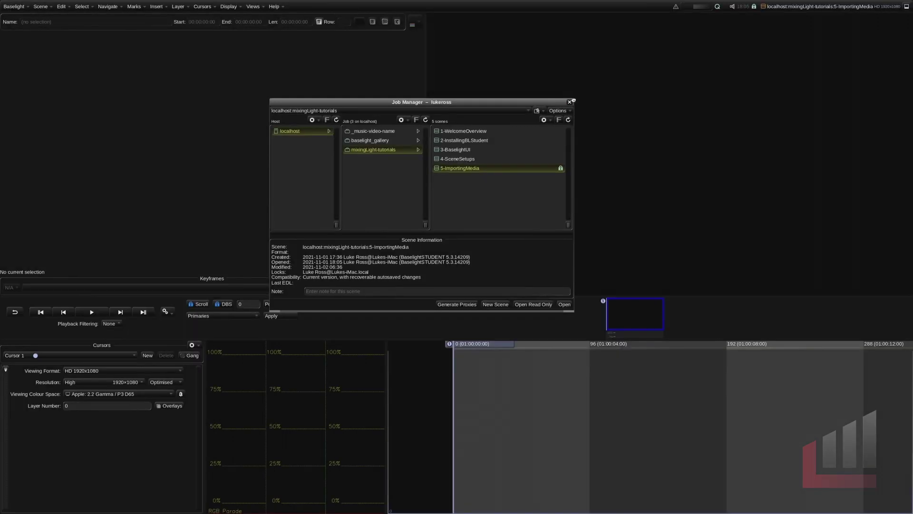
pyautogui.click(570, 102)
pyautogui.hotkey('ctrl', 'i')
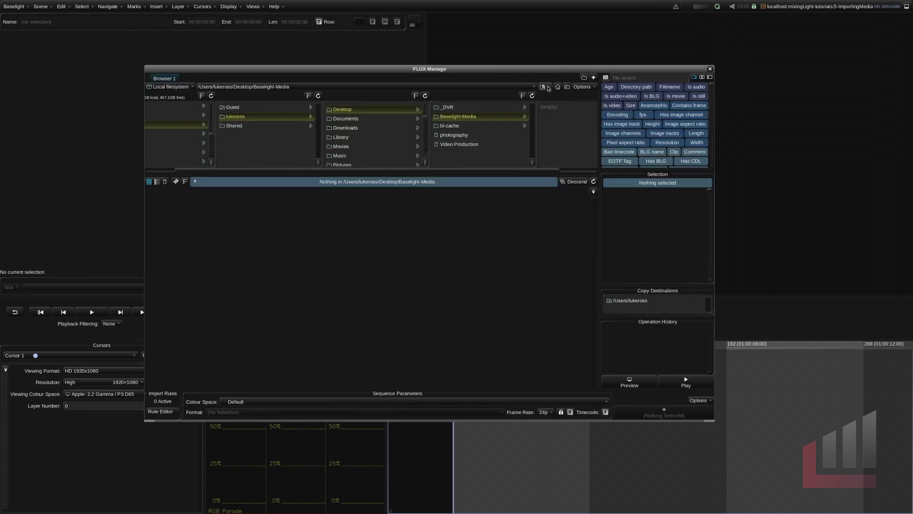
# Jump to the _proxies bookmark, select Bathroom-001, and scrub through its preview.
pyautogui.click(544, 87)
pyautogui.click(575, 99)
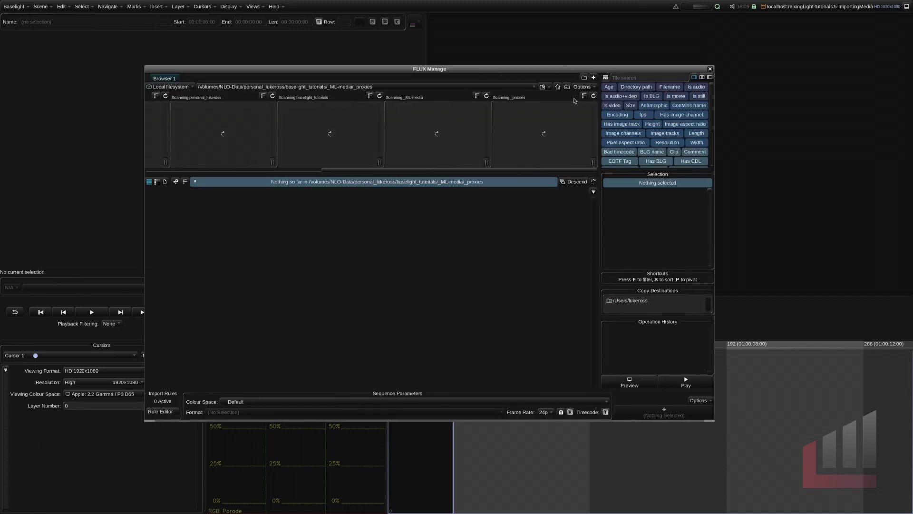
pyautogui.click(165, 200)
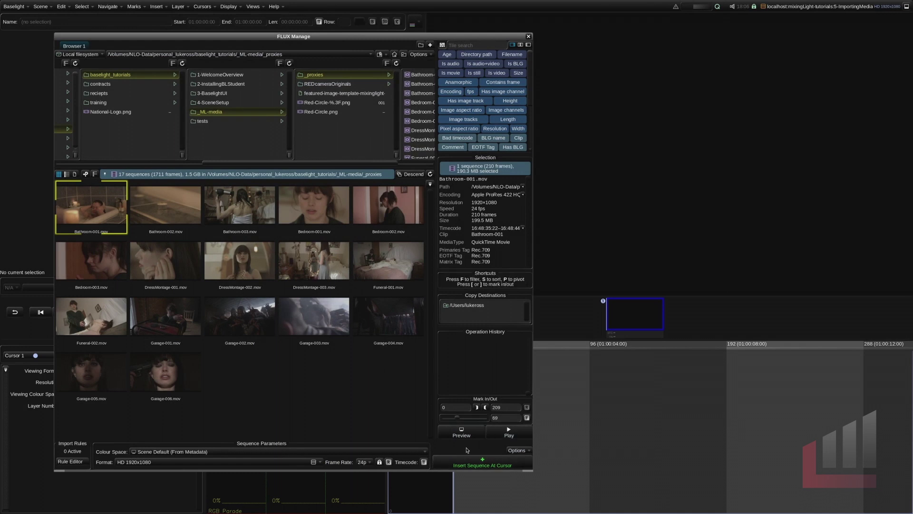
pyautogui.click(451, 427)
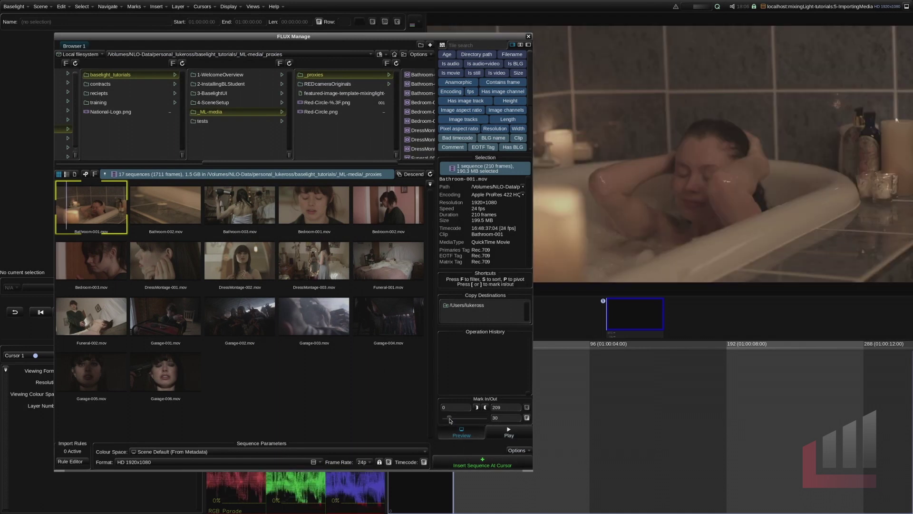
pyautogui.moveTo(449, 418); pyautogui.dragTo(465, 420)
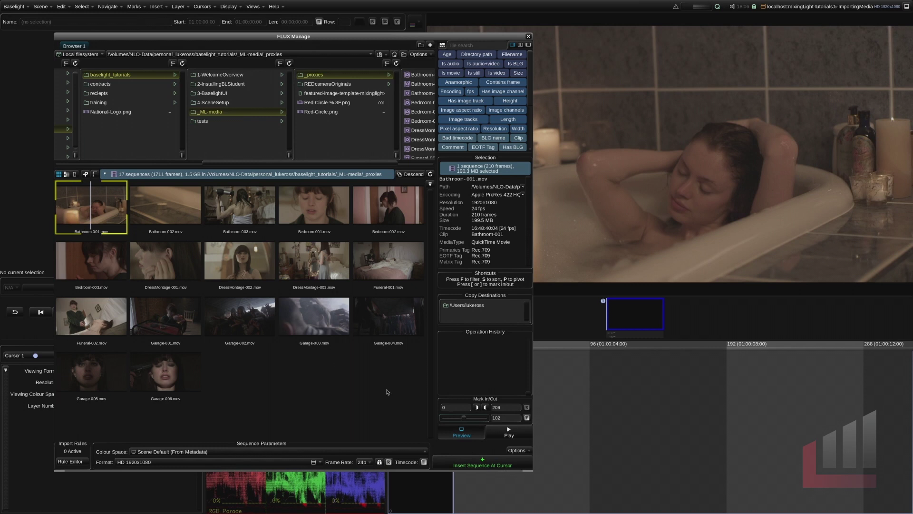
pyautogui.moveTo(66, 188); pyautogui.dragTo(101, 190)
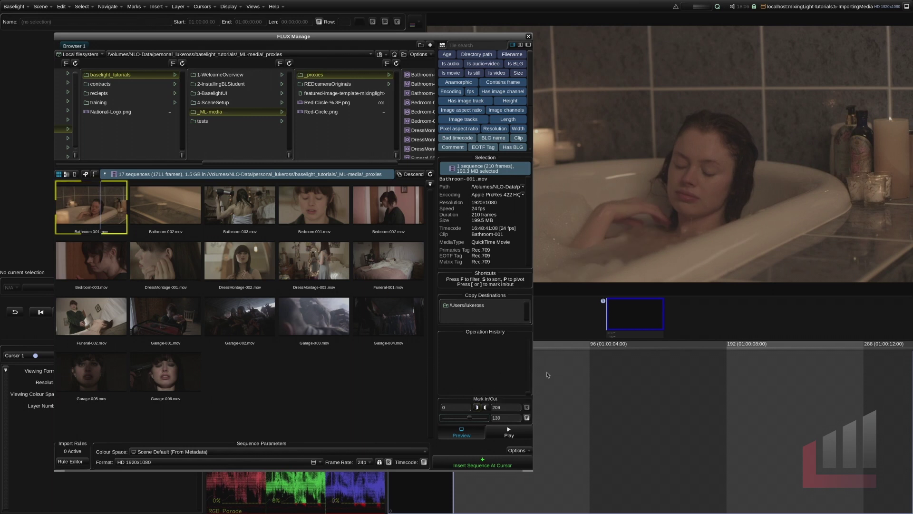
# Set mark in at frame 130 and a mark out, then clear both marks and turn Preview off.
pyautogui.click(451, 409)
pyautogui.write('130')
pyautogui.press('Return')
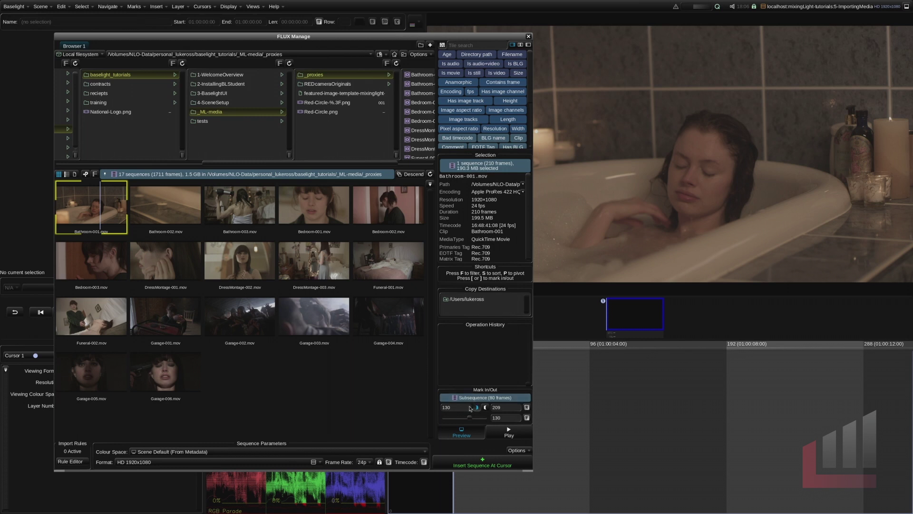
pyautogui.click(469, 410)
pyautogui.click(485, 408)
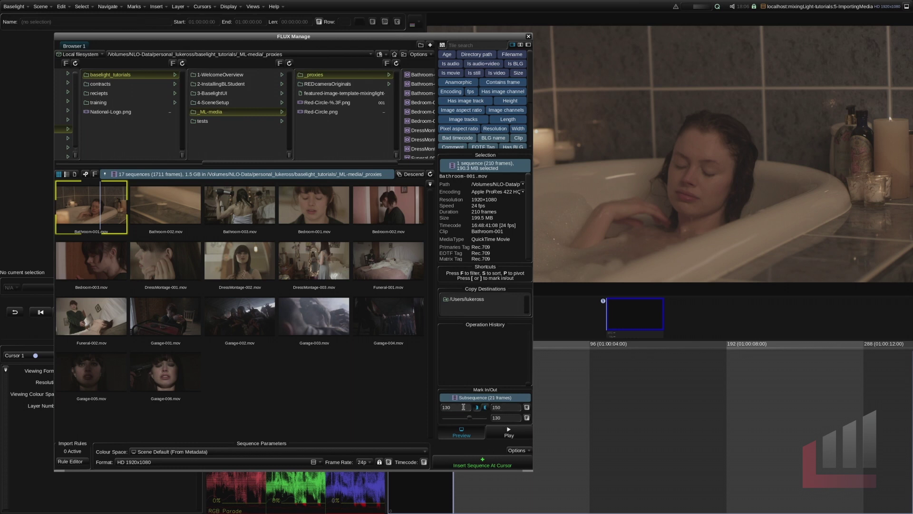
pyautogui.click(527, 407)
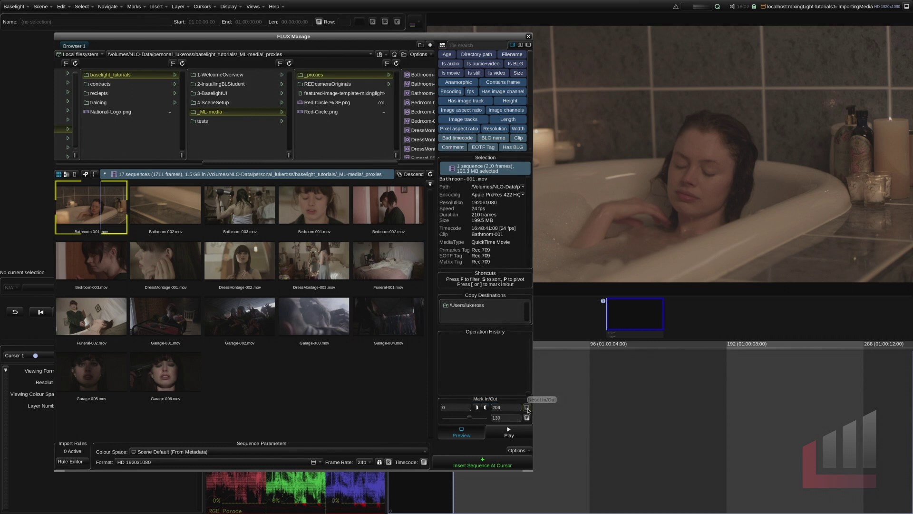
pyautogui.click(474, 434)
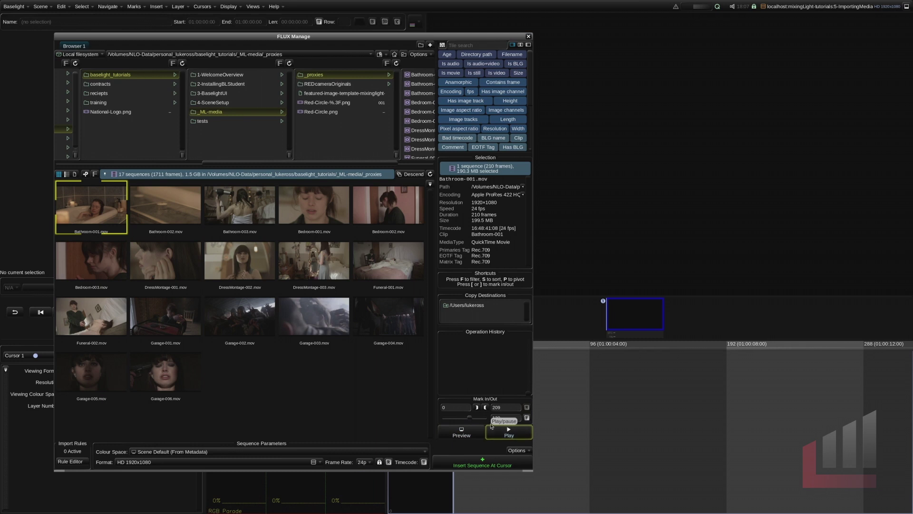
# Insert Bathroom-001 into the timeline with the container changed to NLO-Data, close FLUX Manage, and scrub through it.
pyautogui.doubleClick(90, 205)
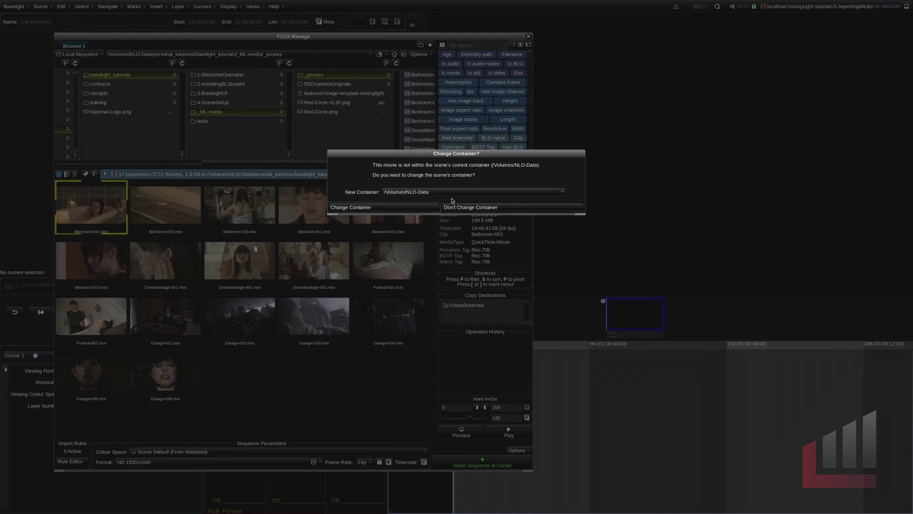
pyautogui.click(402, 210)
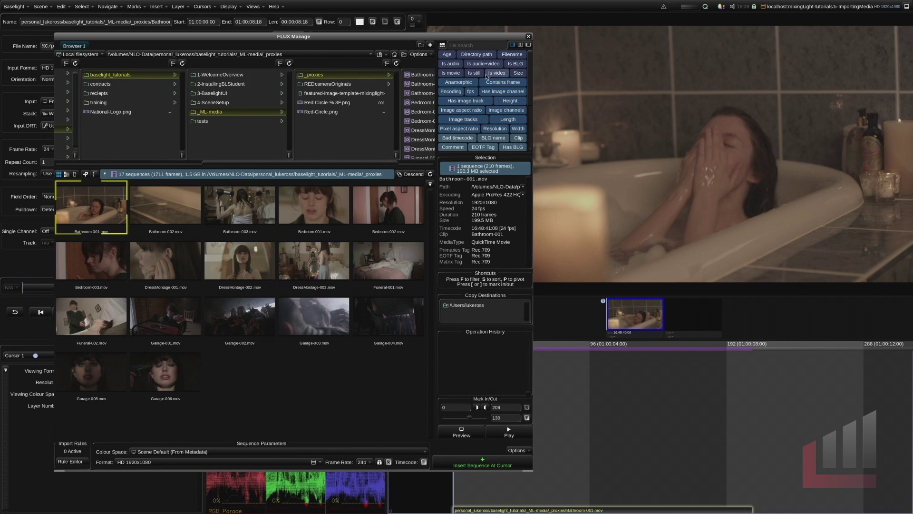
pyautogui.press('Escape')
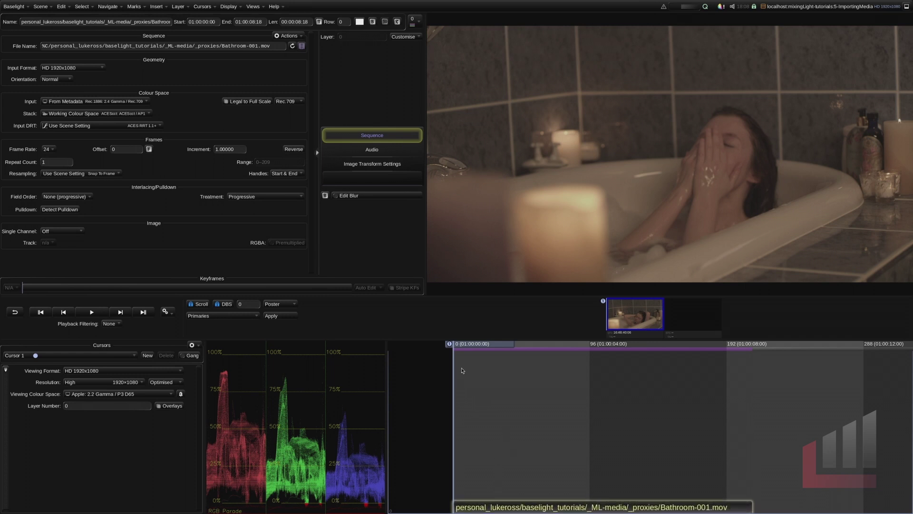
pyautogui.moveTo(473, 346); pyautogui.dragTo(548, 354)
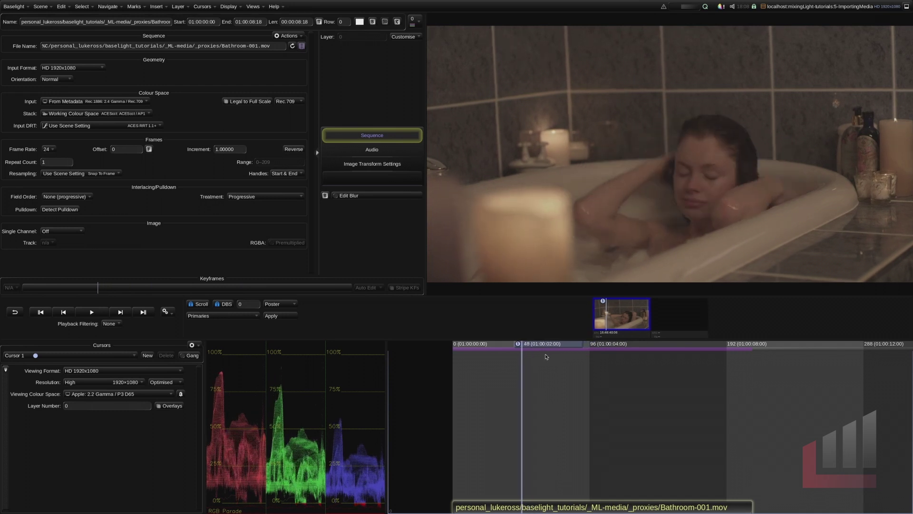
# Insert Bathroom-002 at the playhead with Insert Sequence At Cursor.
pyautogui.press('i')
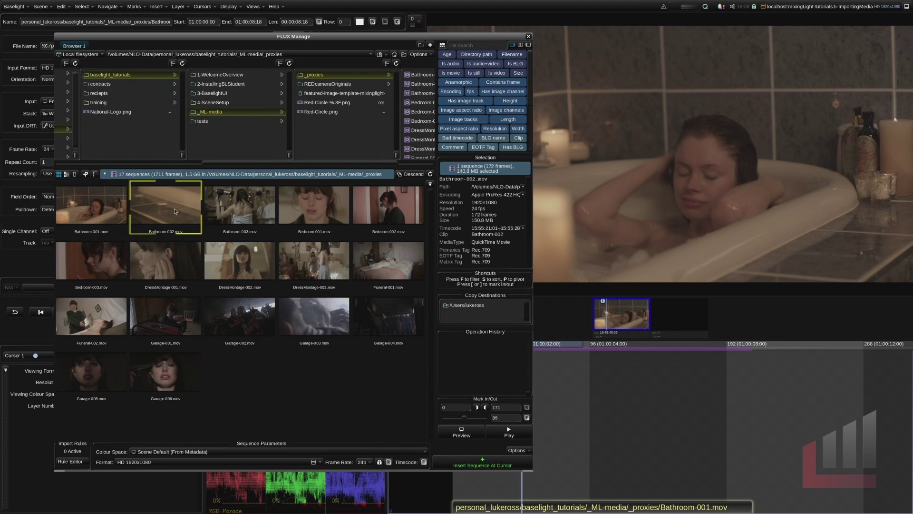
pyautogui.click(470, 466)
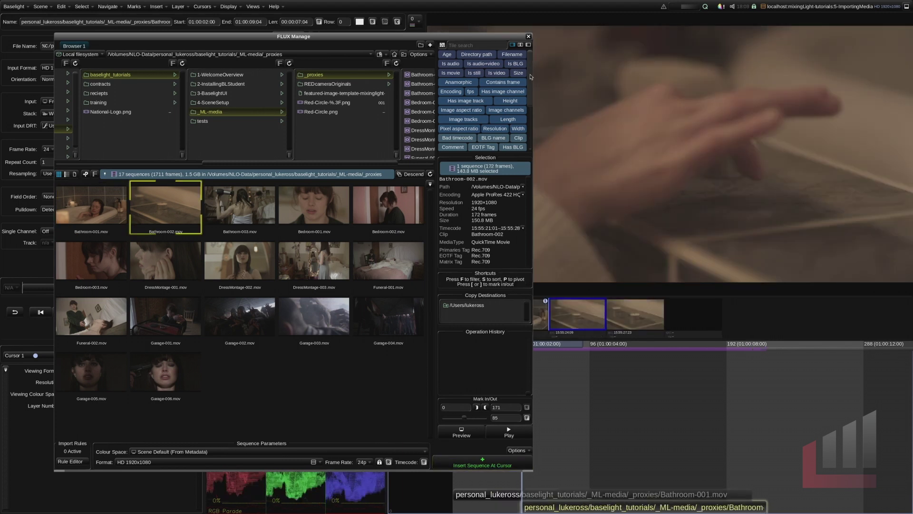
pyautogui.click(530, 38)
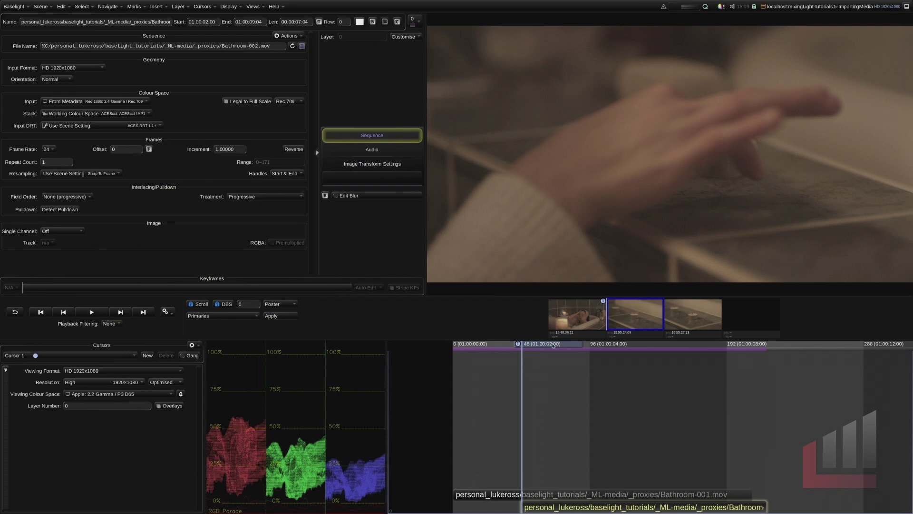
# Insert Bathroom-003 at frame 121 and Bedroom-001 at frame 165 on the timeline.
pyautogui.moveTo(553, 346); pyautogui.dragTo(586, 345)
pyautogui.click(625, 358)
pyautogui.hotkey('ctrl', 'i')
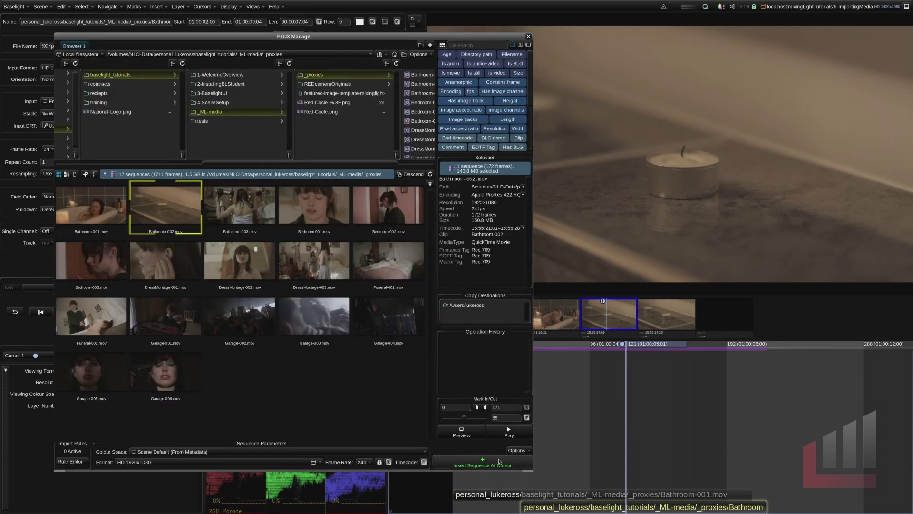
pyautogui.doubleClick(241, 220)
pyautogui.click(689, 343)
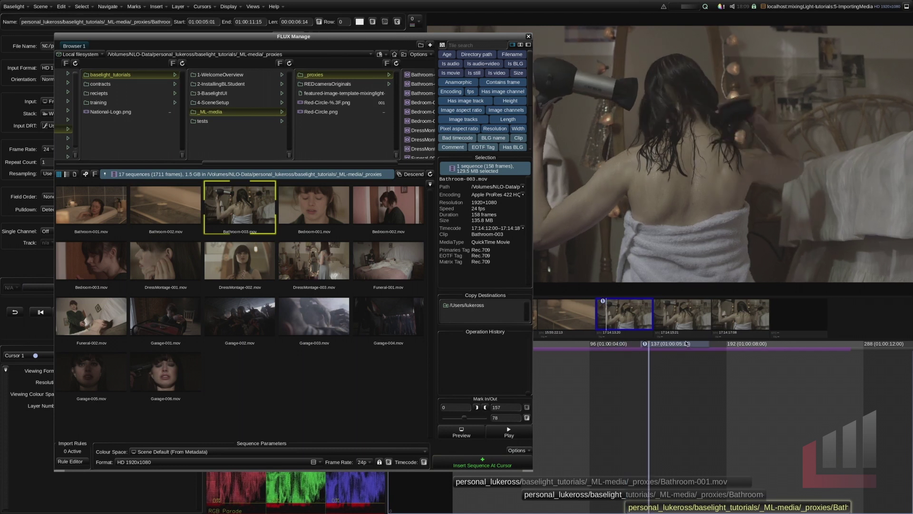
pyautogui.doubleClick(320, 209)
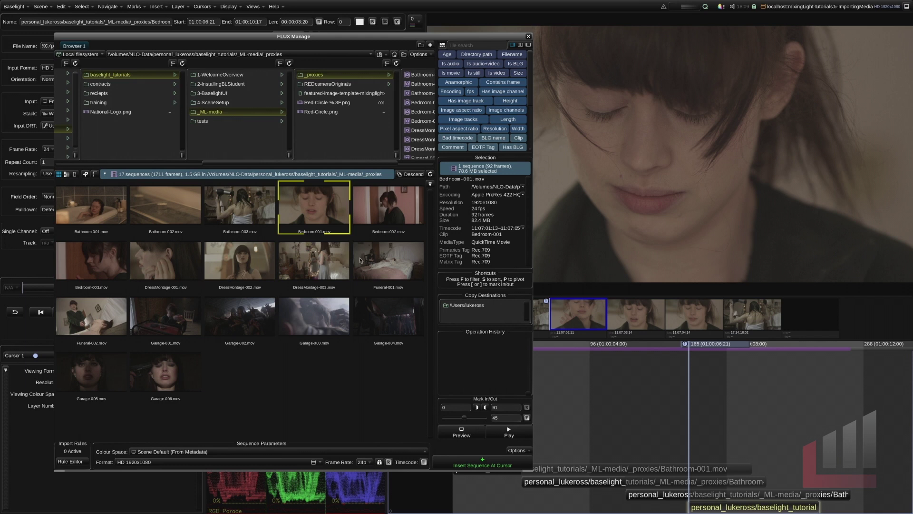
# Move the playhead through the timeline and park it at frame 48 (01:00:02:00).
pyautogui.press('Home')
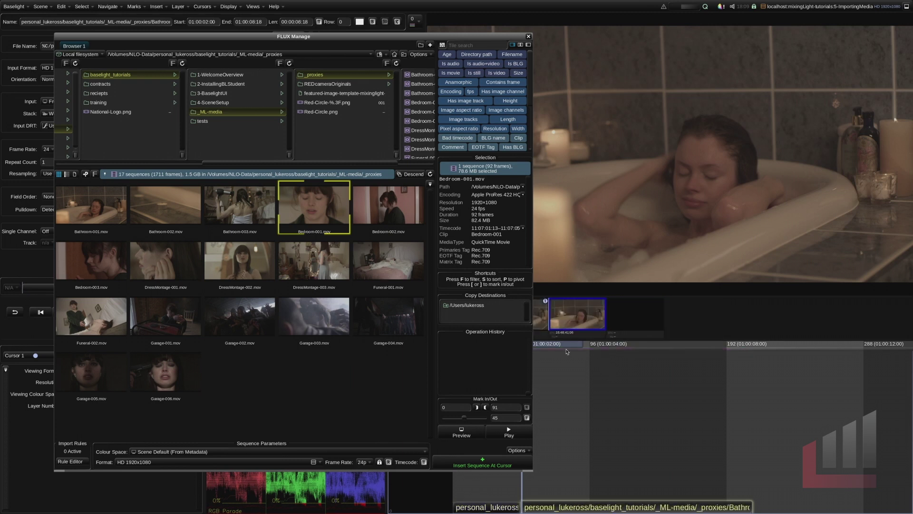
pyautogui.click(575, 350)
pyautogui.press('Down')
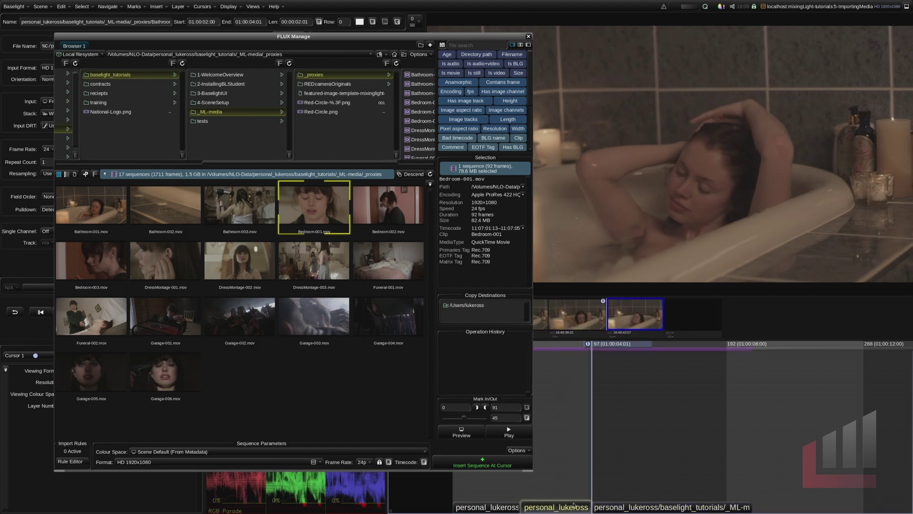
pyautogui.press('Escape')
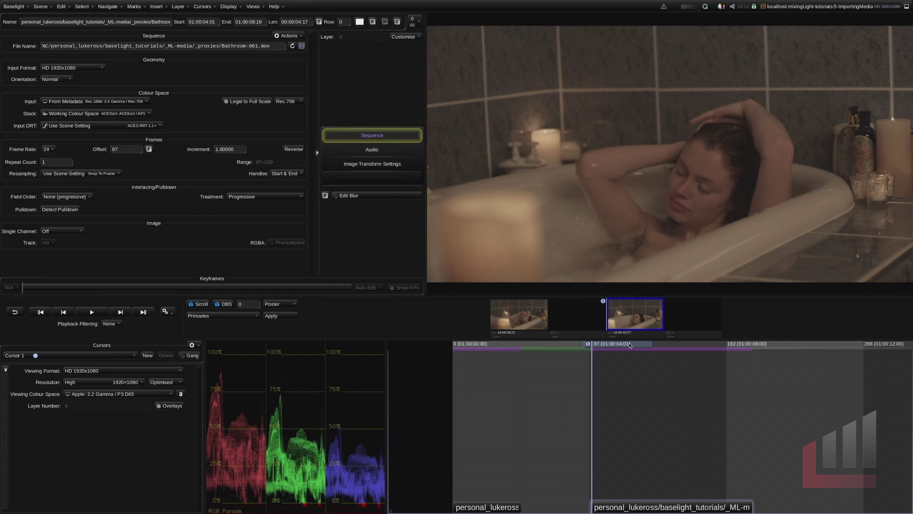
pyautogui.click(607, 346)
pyautogui.moveTo(607, 346); pyautogui.dragTo(600, 423)
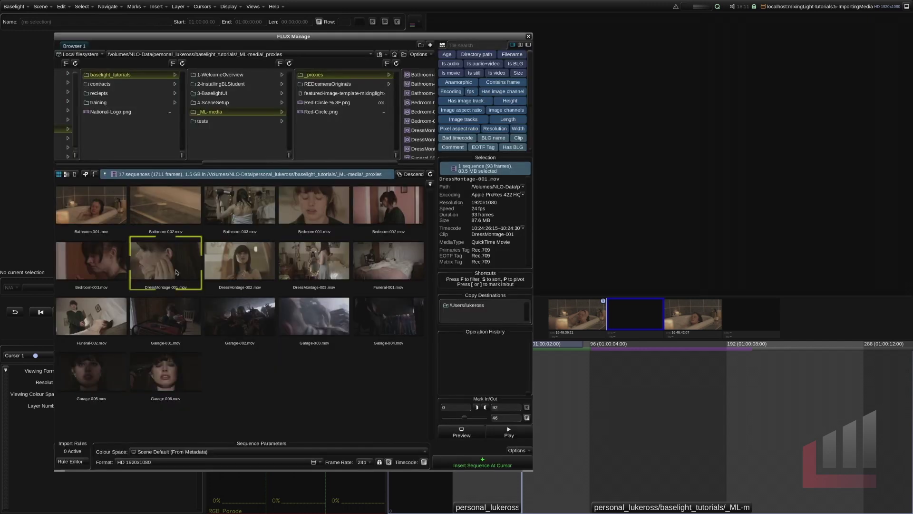
# Insert DressMontage-001 at the cursor, delete it, then refill the gap via Use Timeline Marks/Gaps (3-Point Edit).
pyautogui.click(492, 459)
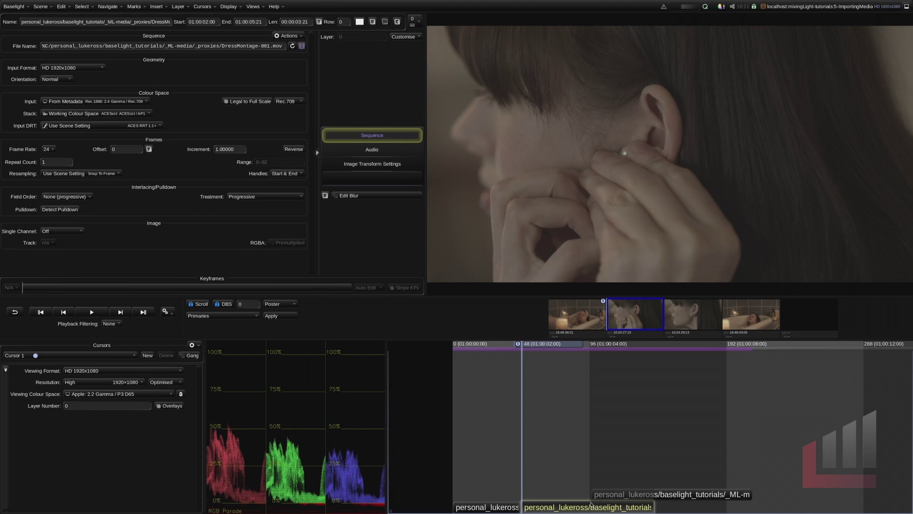
pyautogui.press('Delete')
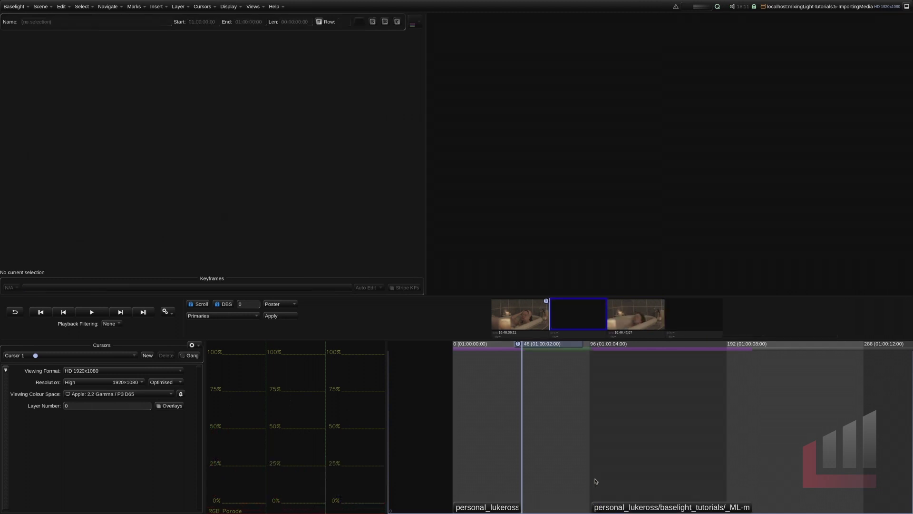
pyautogui.hotkey('shift', 'i')
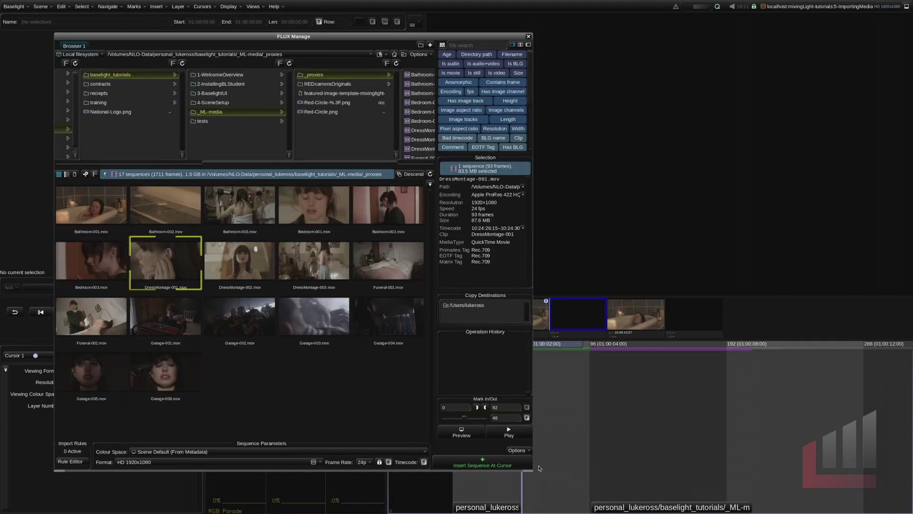
pyautogui.click(525, 450)
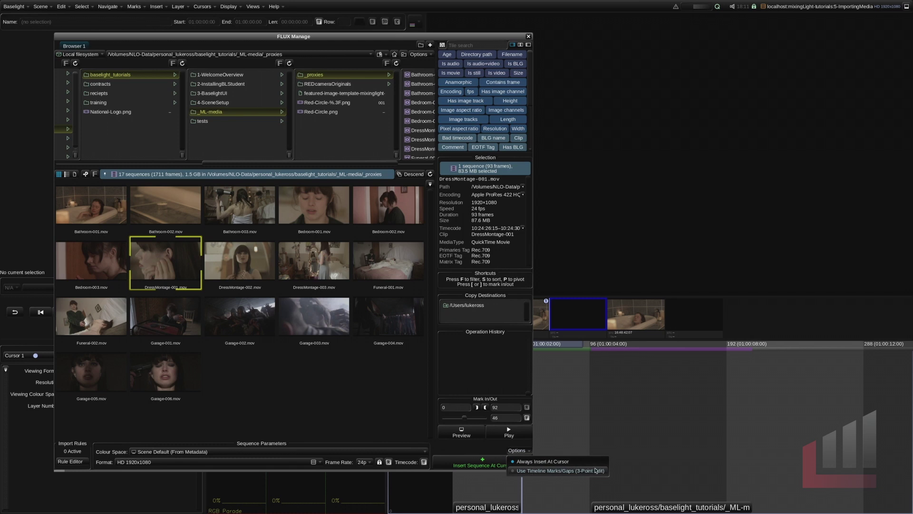
pyautogui.click(533, 471)
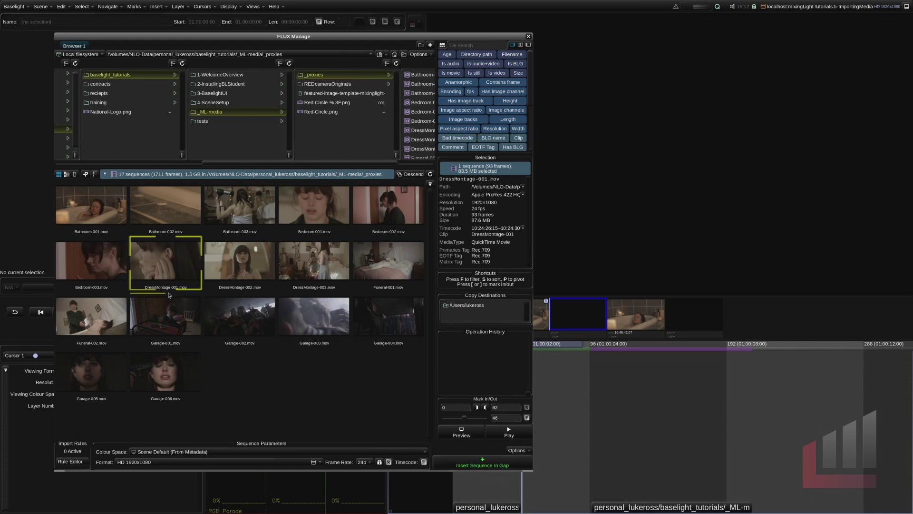
pyautogui.click(483, 461)
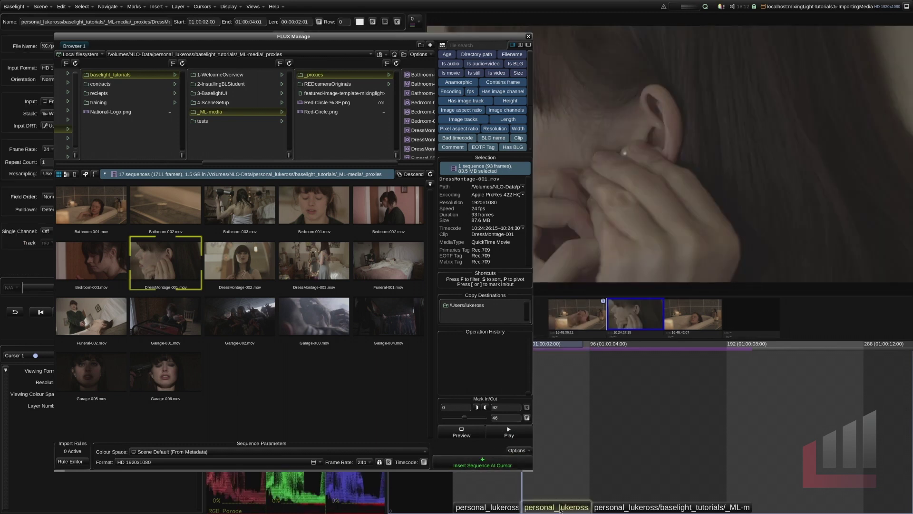
pyautogui.click(552, 452)
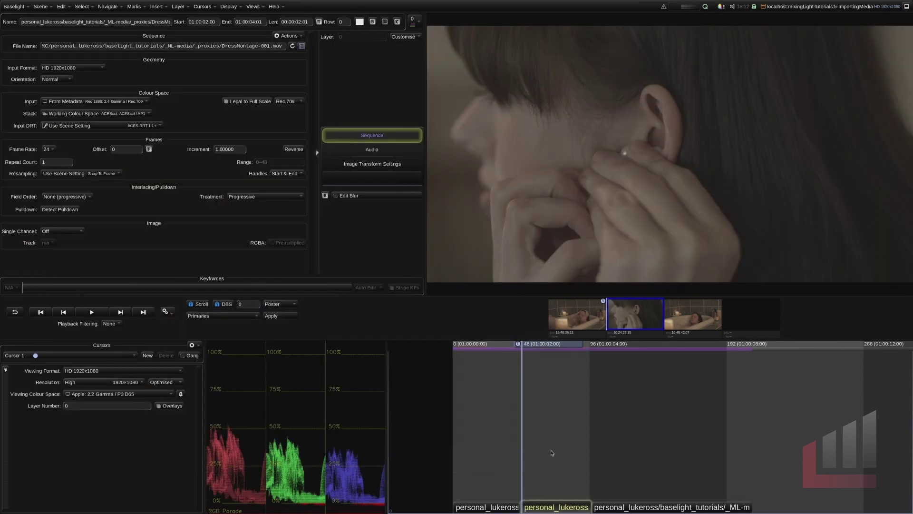
# Delete the DressMontage shot, mark in at frame 48 and out at frame 81, and reopen FLUX Manage.
pyautogui.press('Delete')
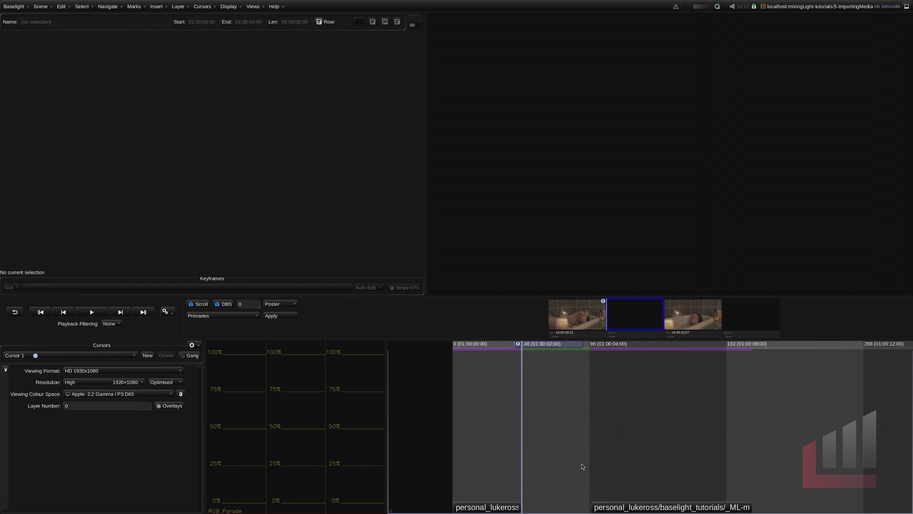
pyautogui.press('i')
pyautogui.press('space')
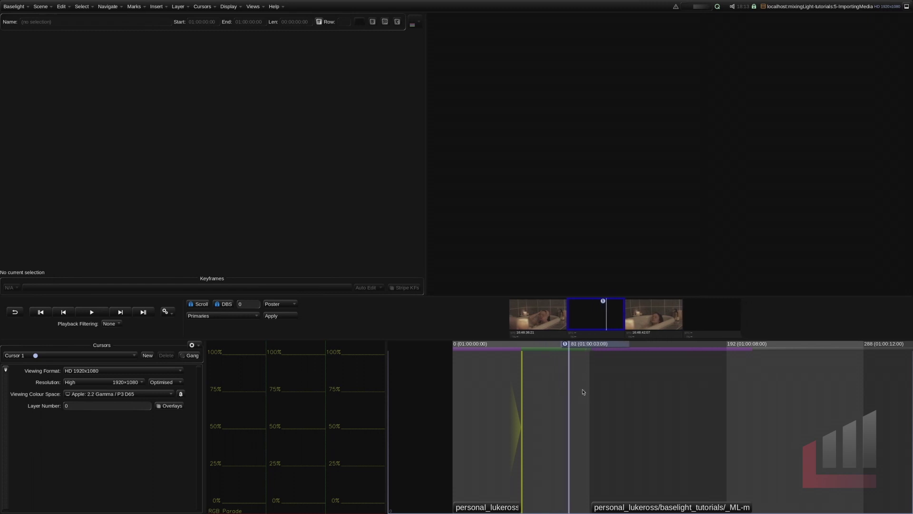
pyautogui.press('i')
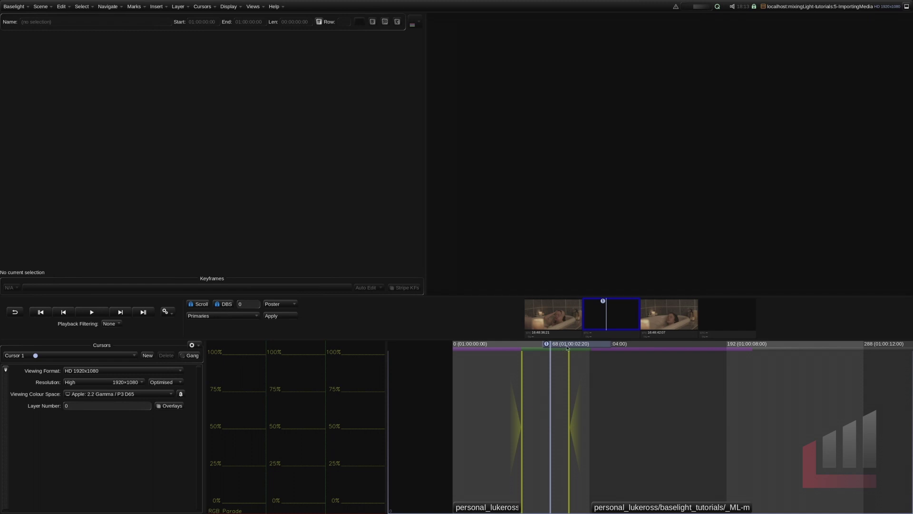
pyautogui.moveTo(569, 344); pyautogui.dragTo(784, 357)
pyautogui.hotkey('ctrl', 'i')
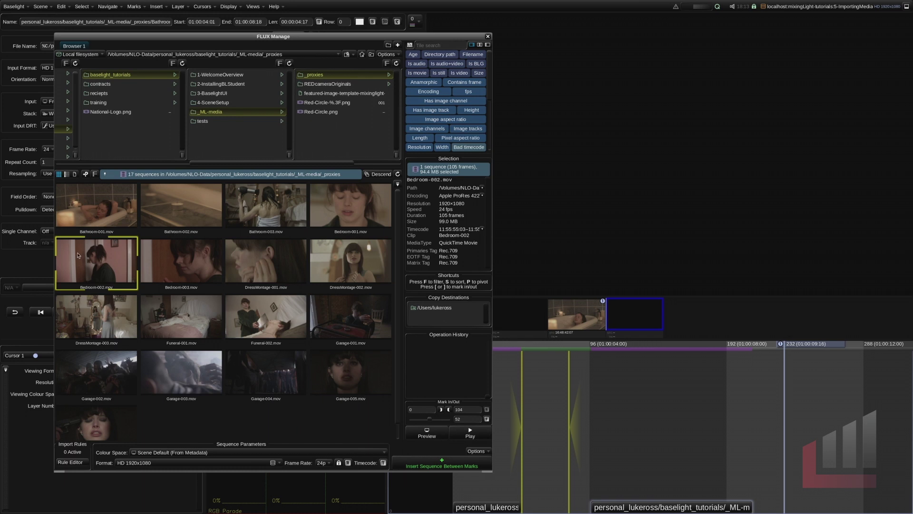
# Set Bedroom-002's source in to frame 52, insert it between the marks, and close FLUX Manage.
pyautogui.click(424, 409)
pyautogui.write('1')
pyautogui.click(440, 410)
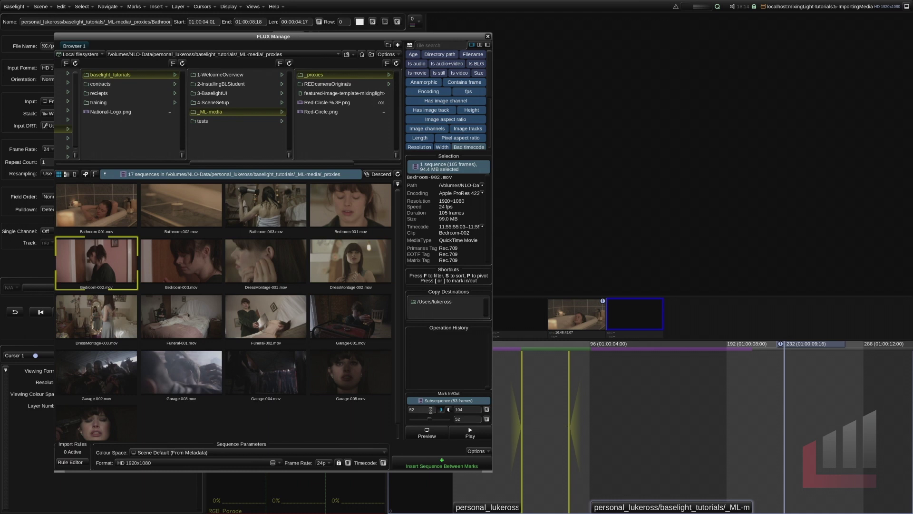
pyautogui.click(475, 466)
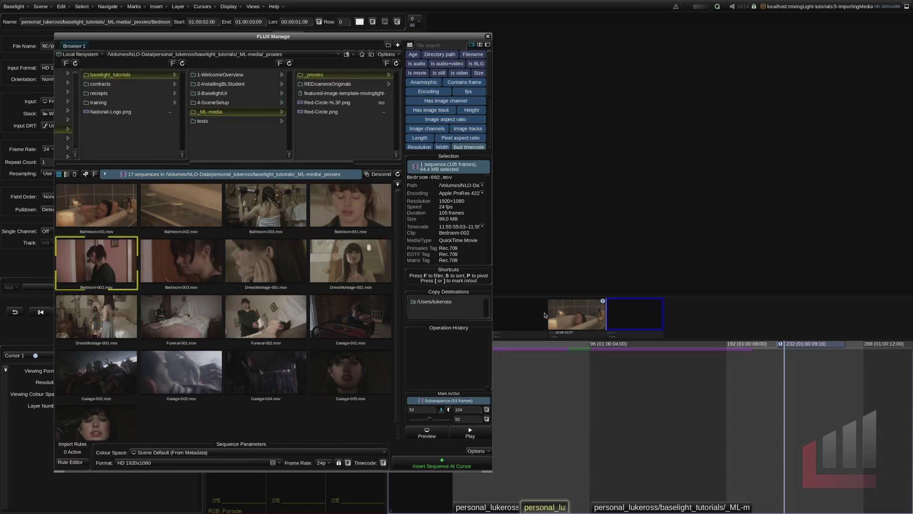
pyautogui.press('Escape')
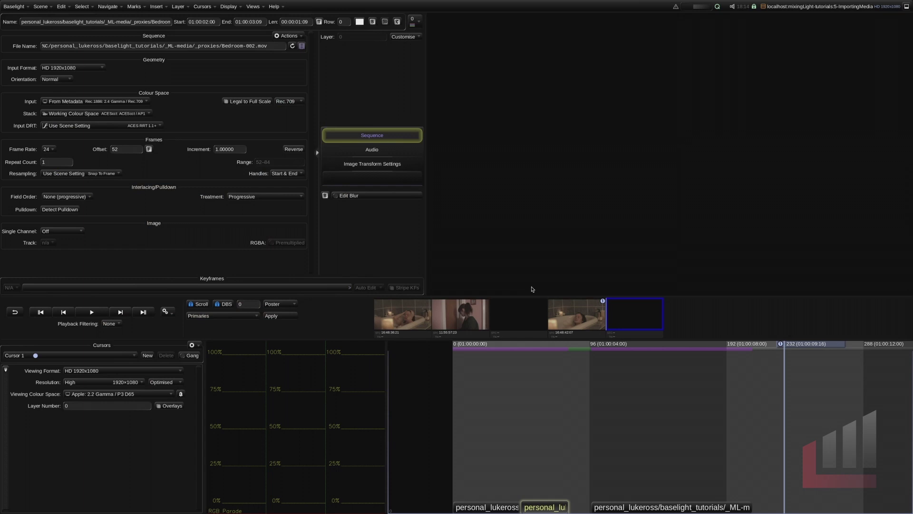
# Open Views > Conform, enlarge it, choose Conform All Shots In Timeline, and keep Try All Options matching.
pyautogui.click(257, 8)
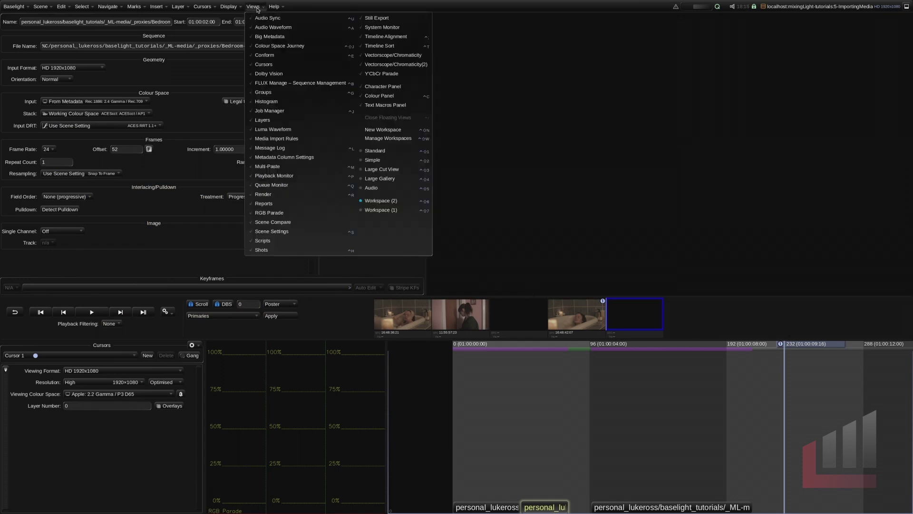
pyautogui.click(292, 56)
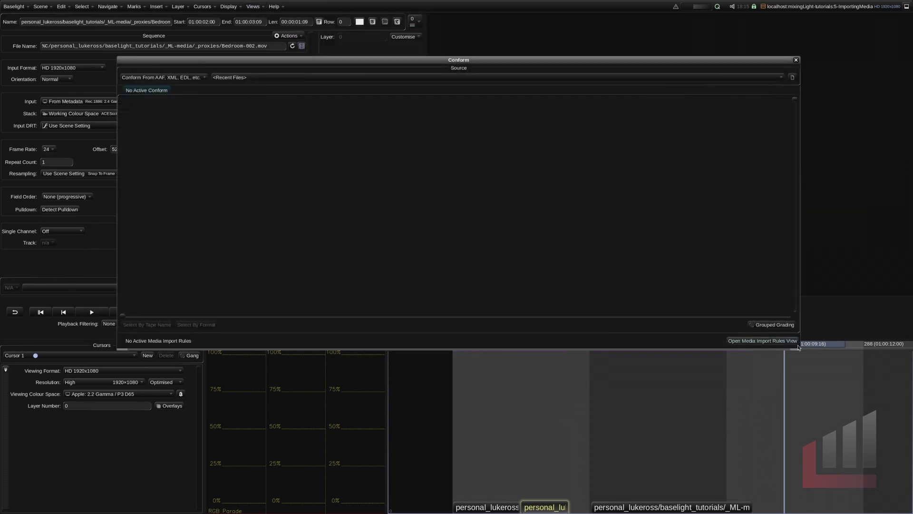
pyautogui.moveTo(798, 347); pyautogui.dragTo(772, 476)
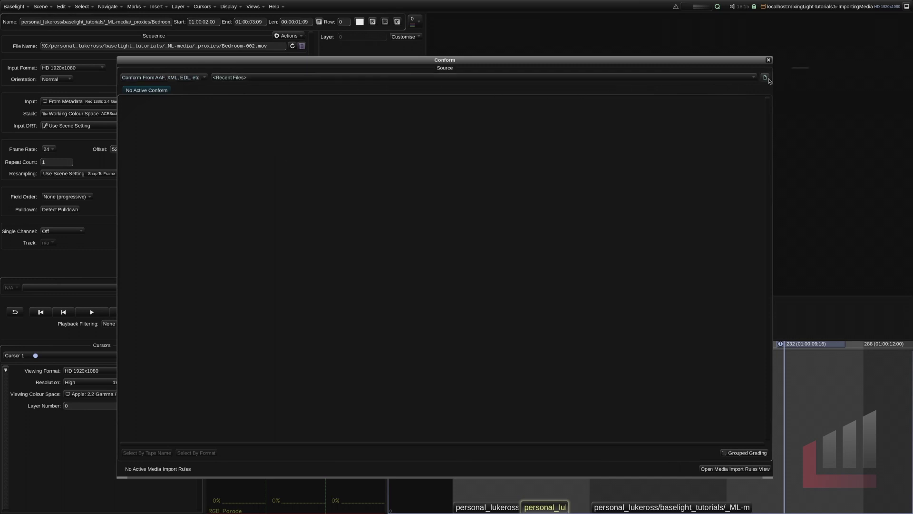
pyautogui.click(181, 80)
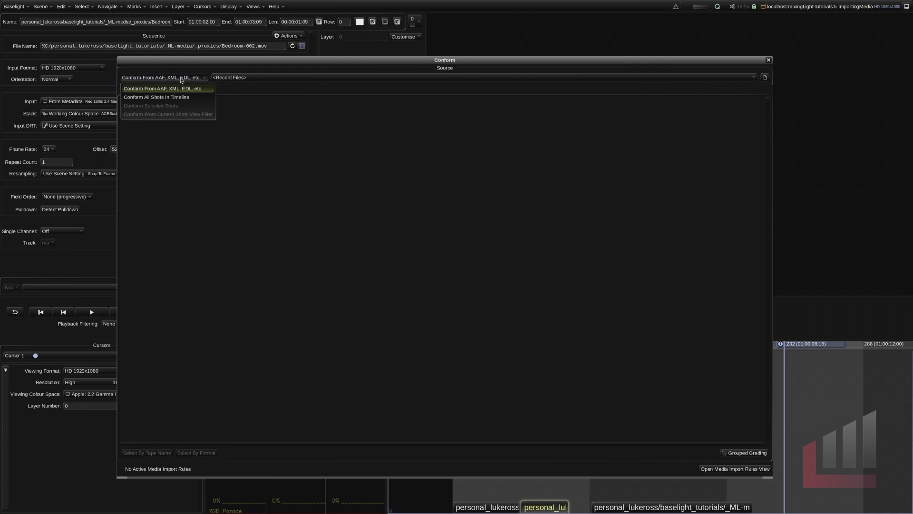
pyautogui.click(171, 97)
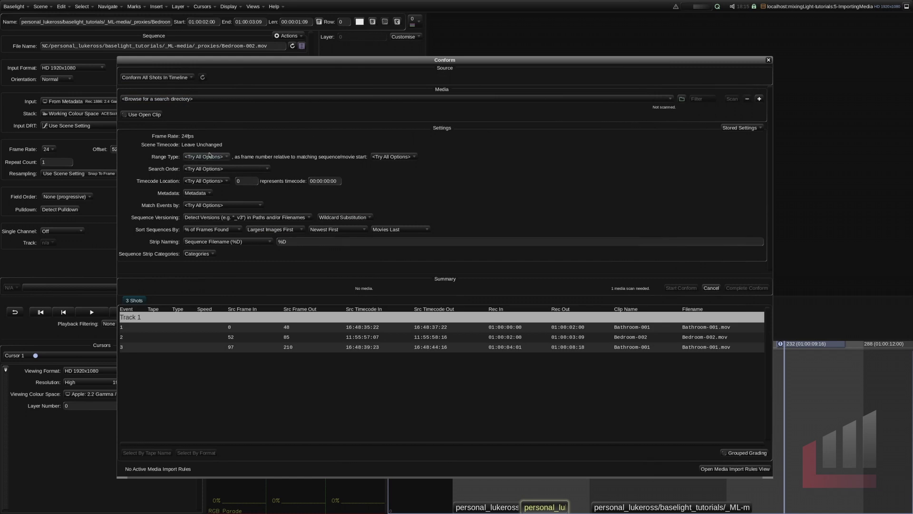
pyautogui.click(195, 206)
pyautogui.click(195, 216)
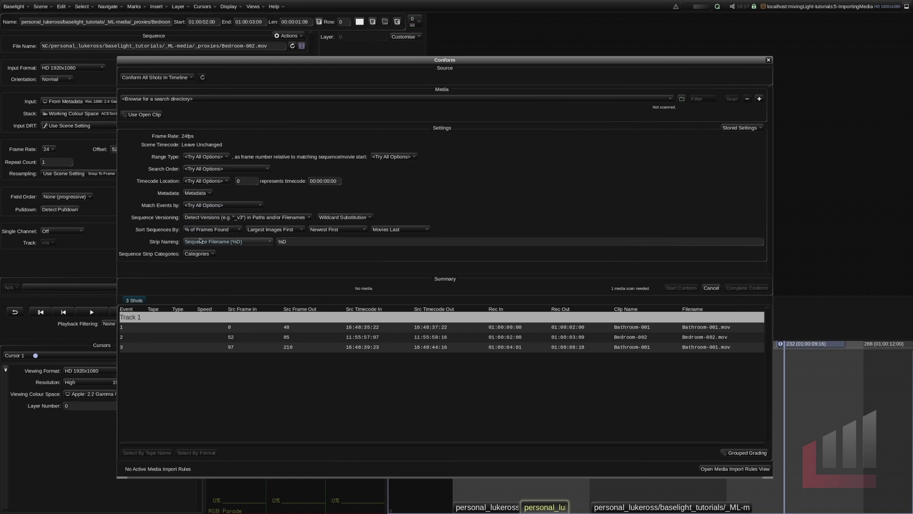
# Close the Conform window and place the playhead on the final Bathroom-001 shot.
pyautogui.click(769, 61)
pyautogui.click(668, 358)
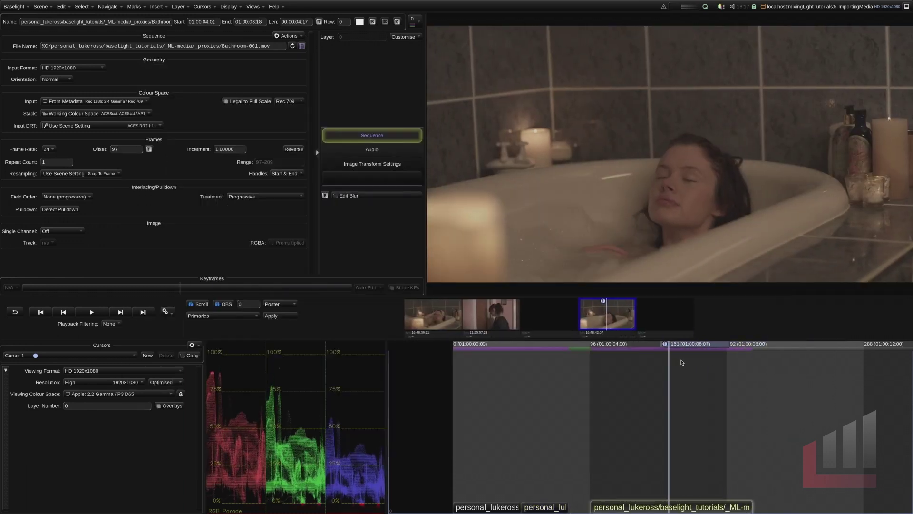